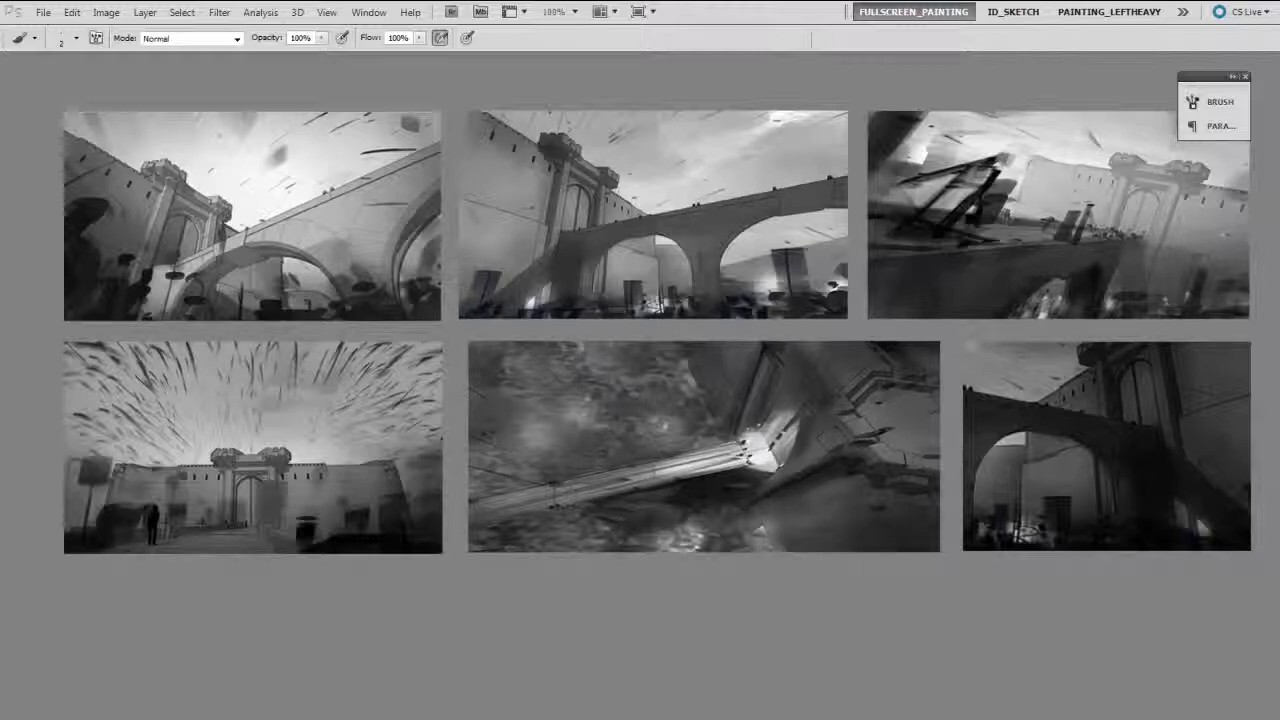
Add a black-to-white Gradient Map adjustment to the sketch thumbnails and move its dialog toward the centre
click(106, 12)
mouse_move(240, 55)
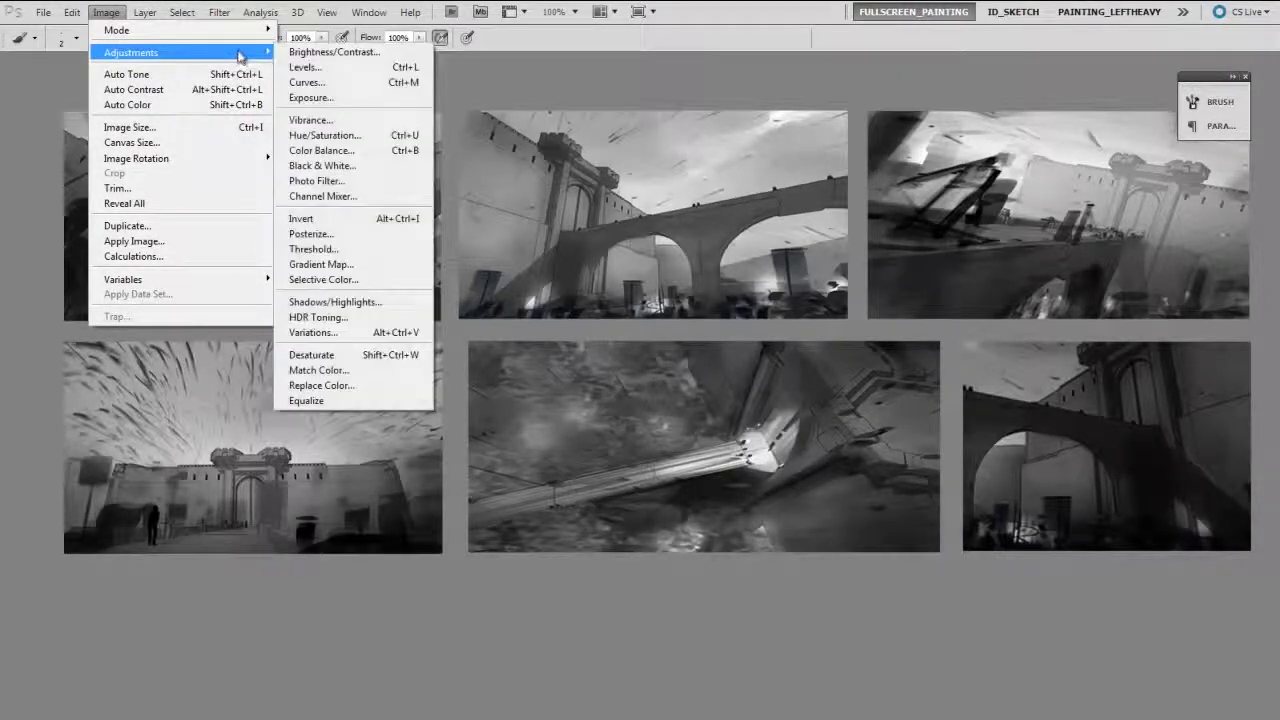
click(340, 265)
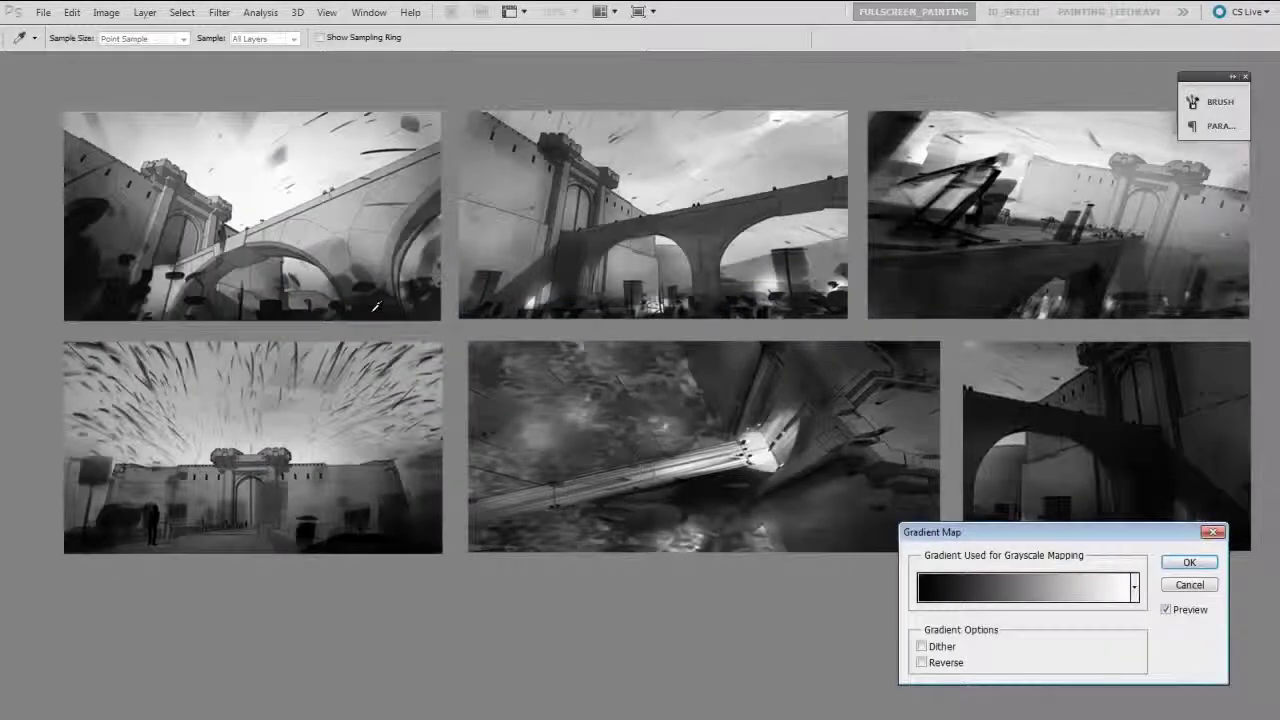
drag(1038, 524, 871, 369)
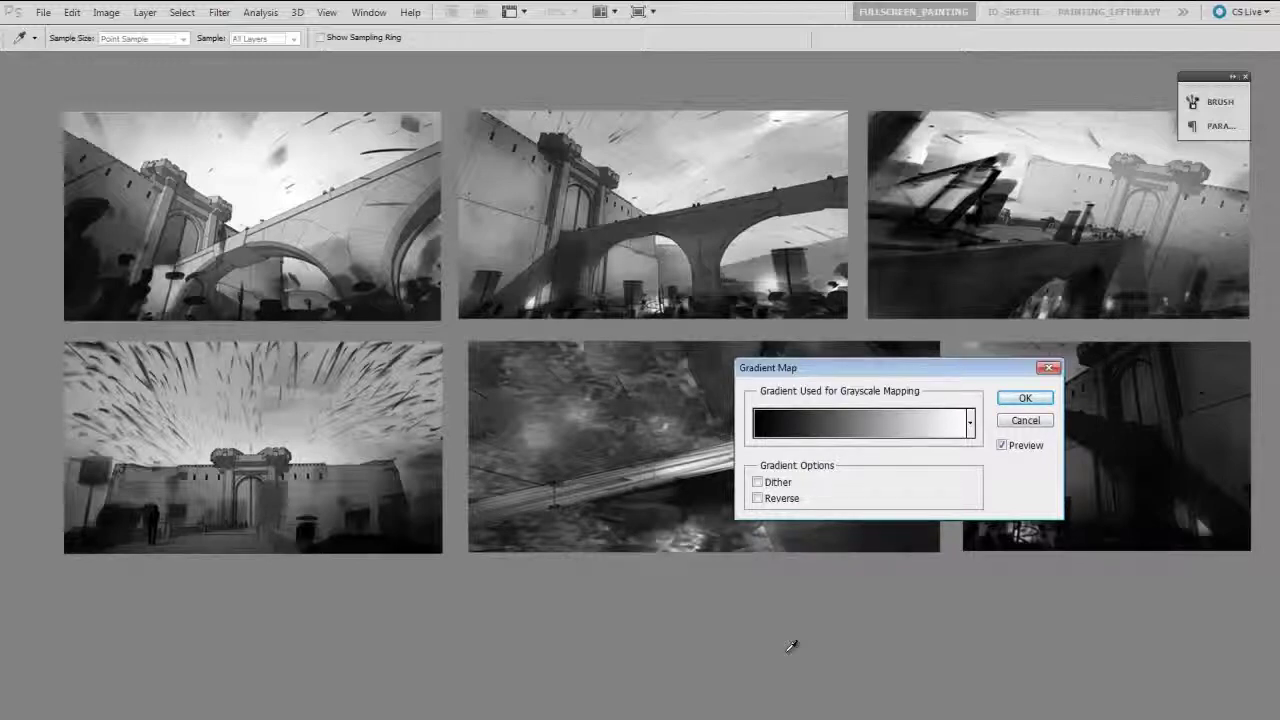
Apply the brown-to-orange preset, nudge its orange stop at location 68, then try the blue-green-yellow preset
click(894, 423)
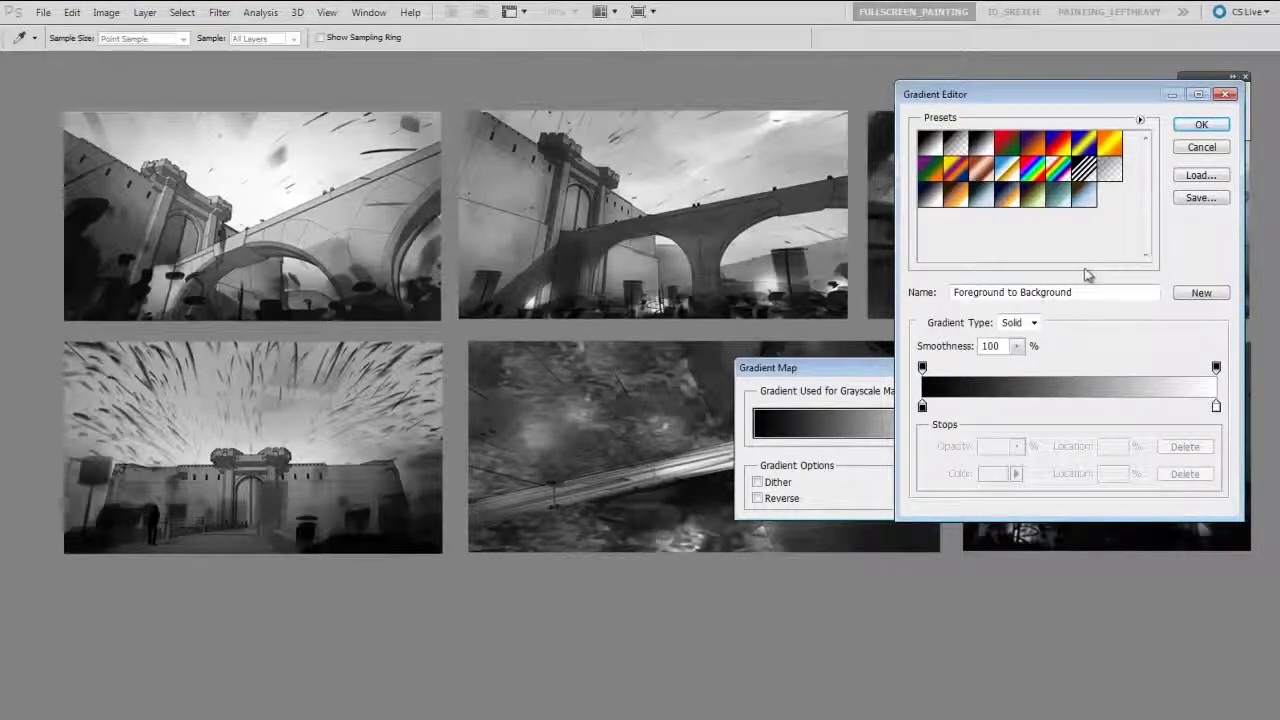
drag(1048, 96, 1074, 181)
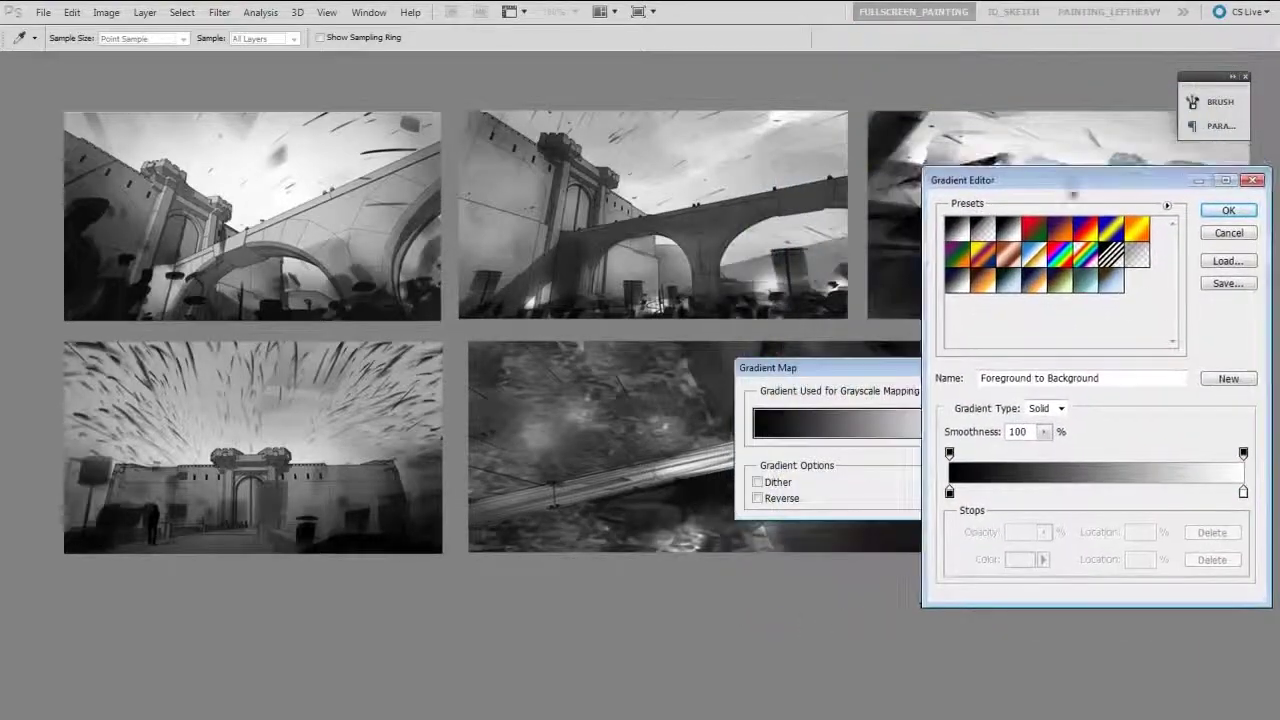
click(984, 285)
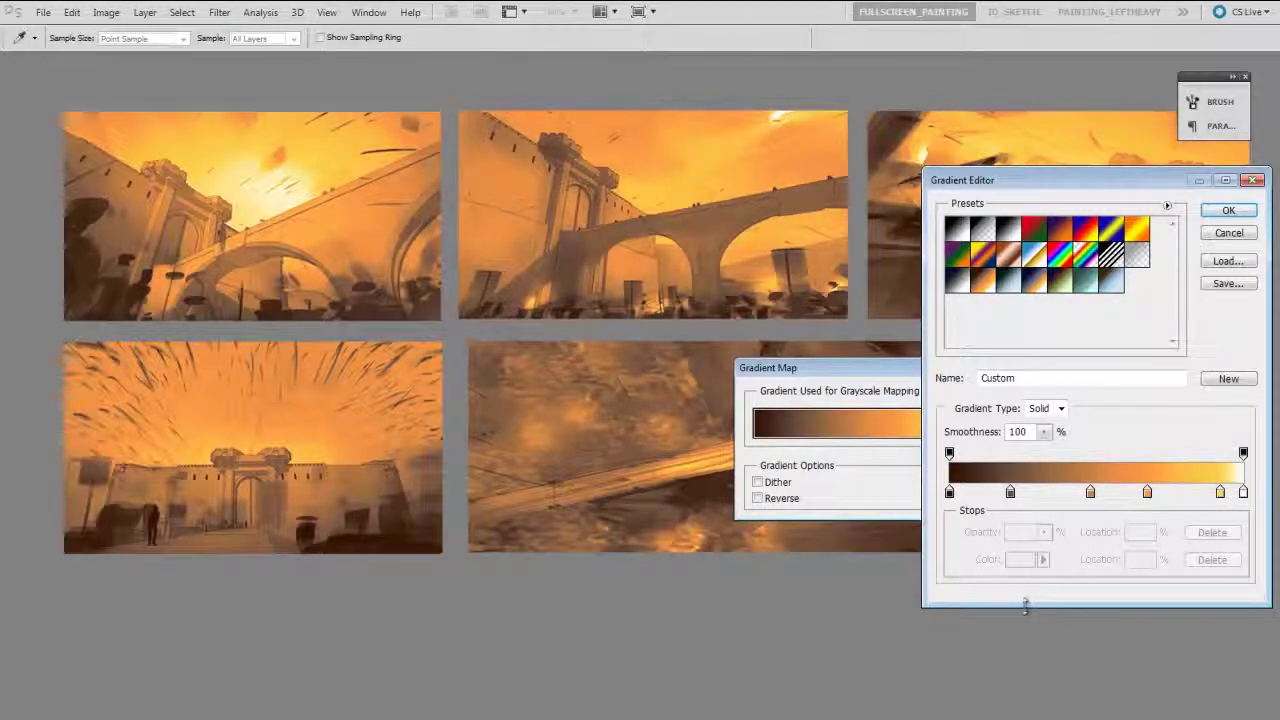
drag(1148, 495, 1151, 495)
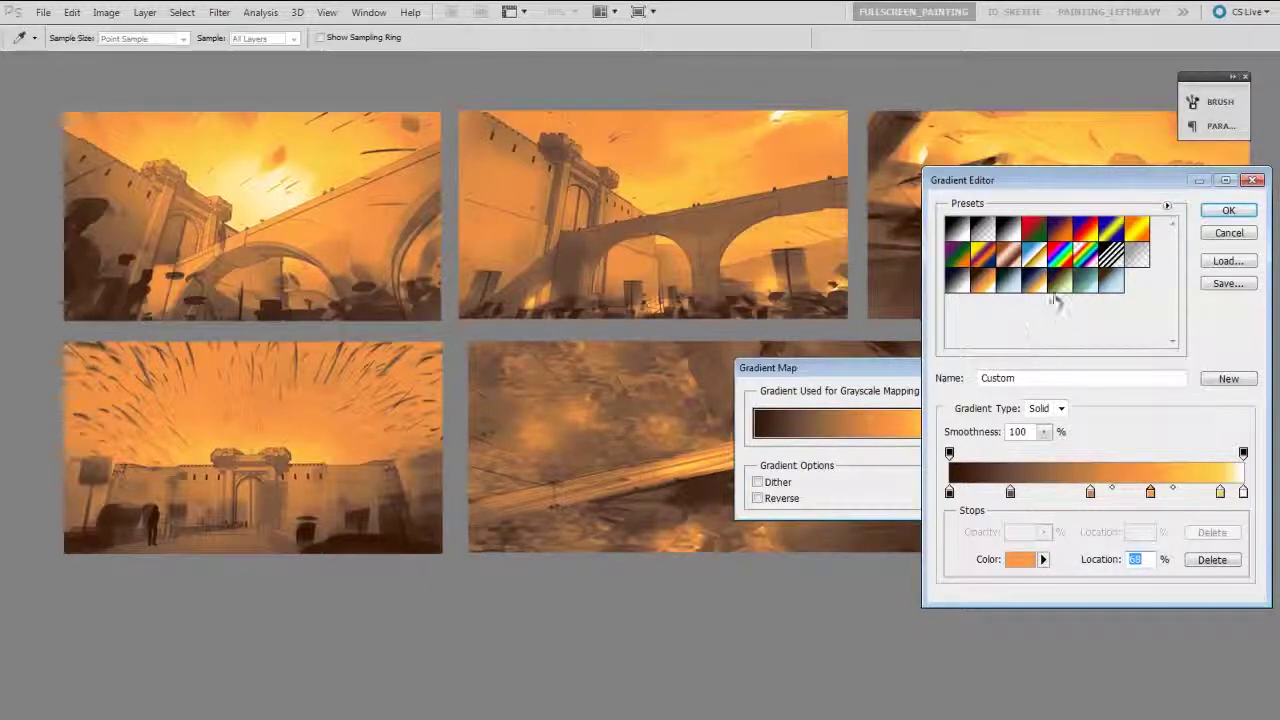
click(1059, 284)
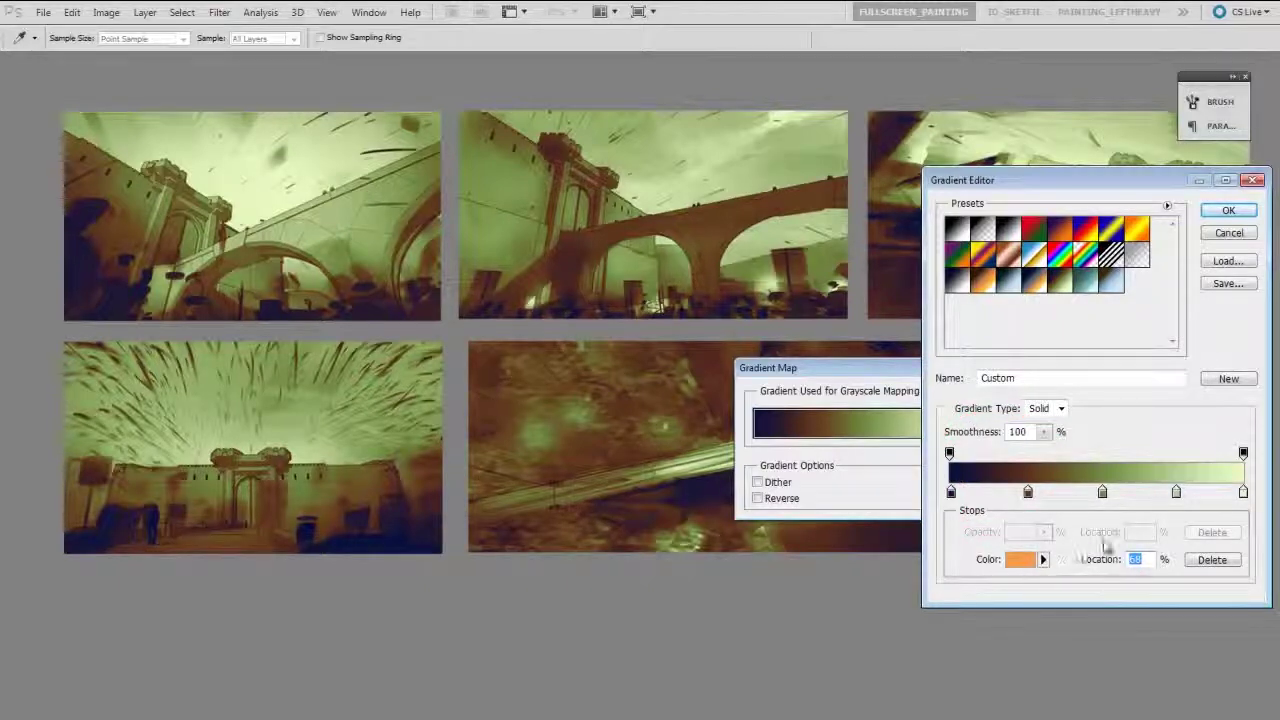
Change the gradient's lightest end stop to a paler, less saturated green
click(1243, 492)
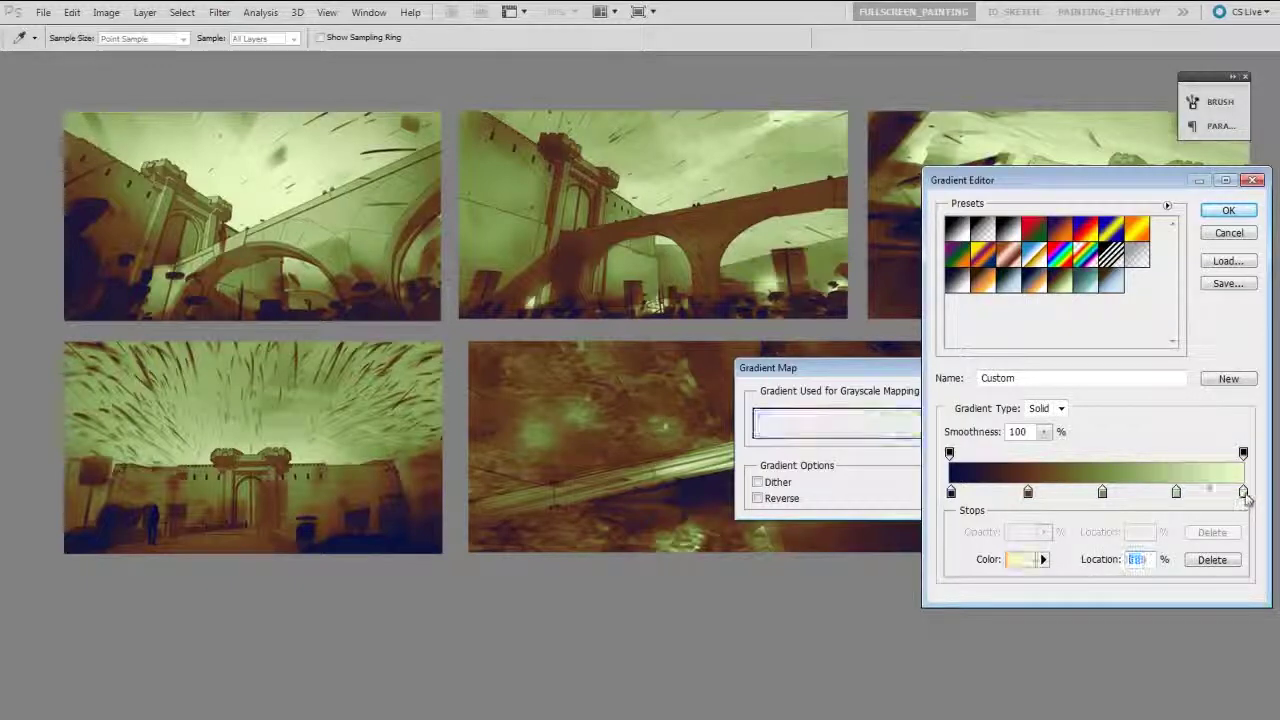
click(1020, 560)
drag(1015, 395, 962, 348)
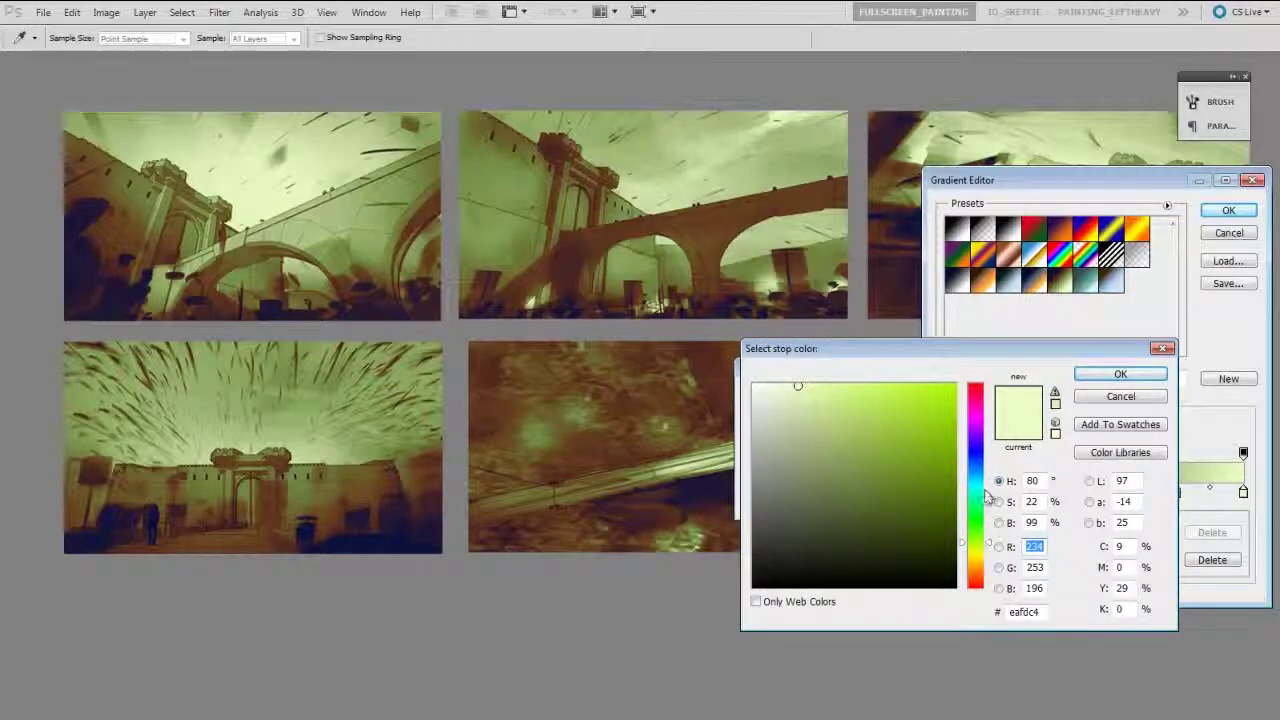
drag(988, 543, 988, 507)
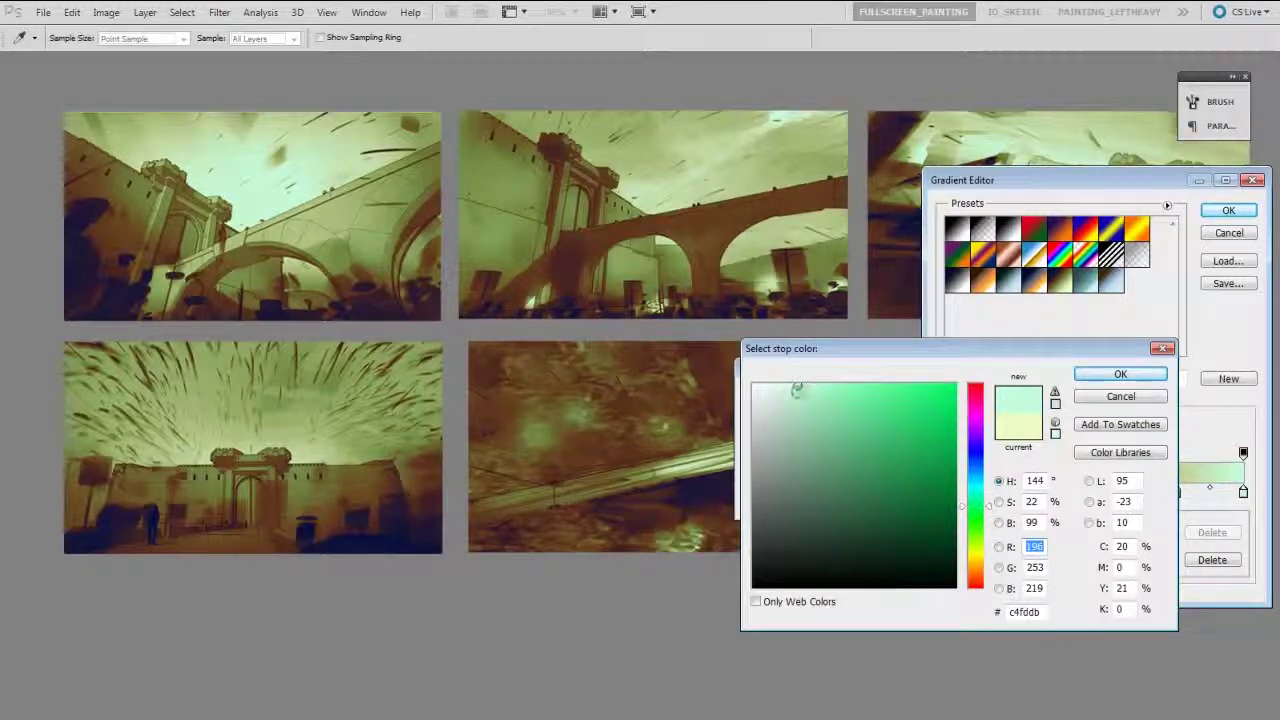
drag(800, 389, 779, 386)
click(1121, 374)
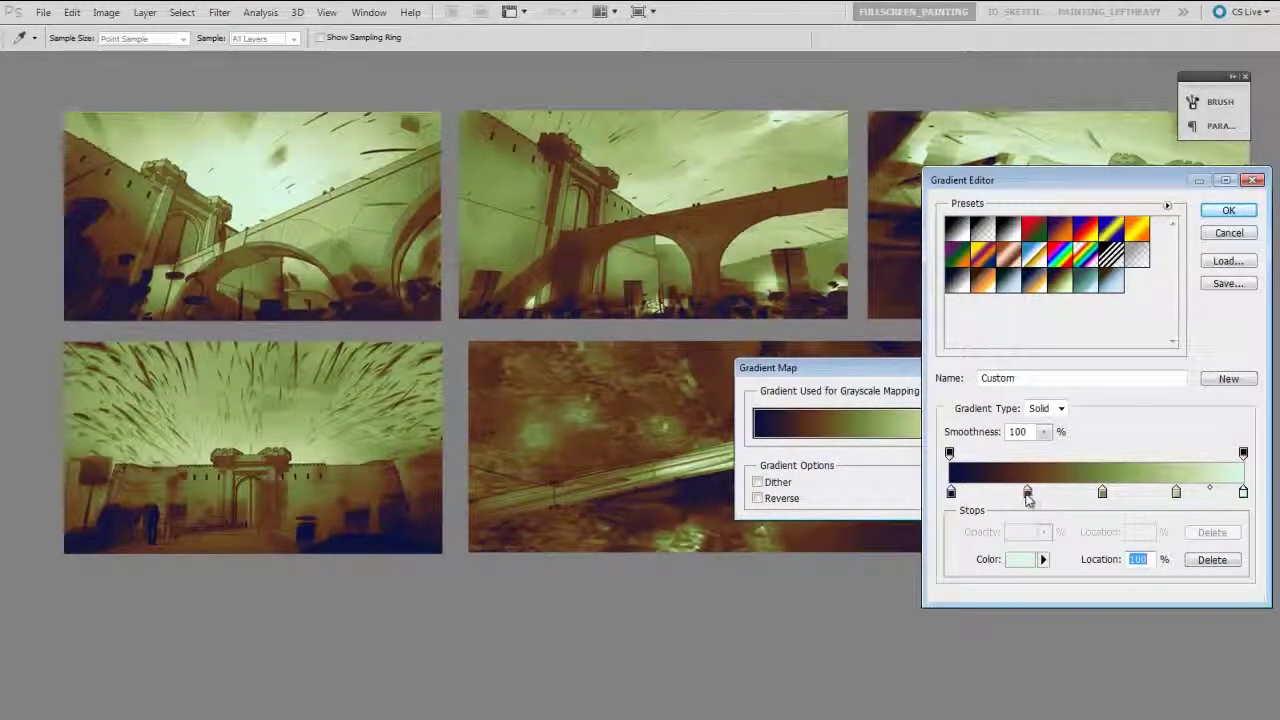
Shift the colour stops left, pale green to location 86 and mid green near 48, then try the teal preset
drag(1027, 491, 1010, 497)
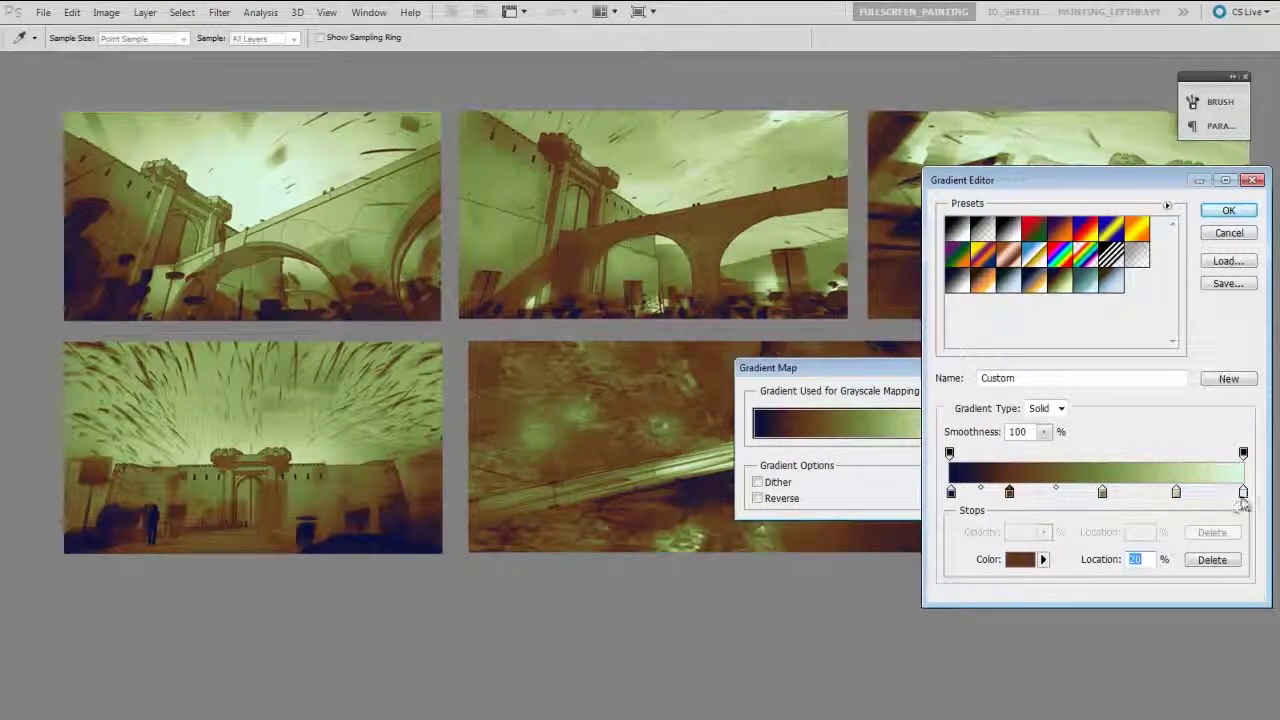
drag(1243, 491, 1210, 503)
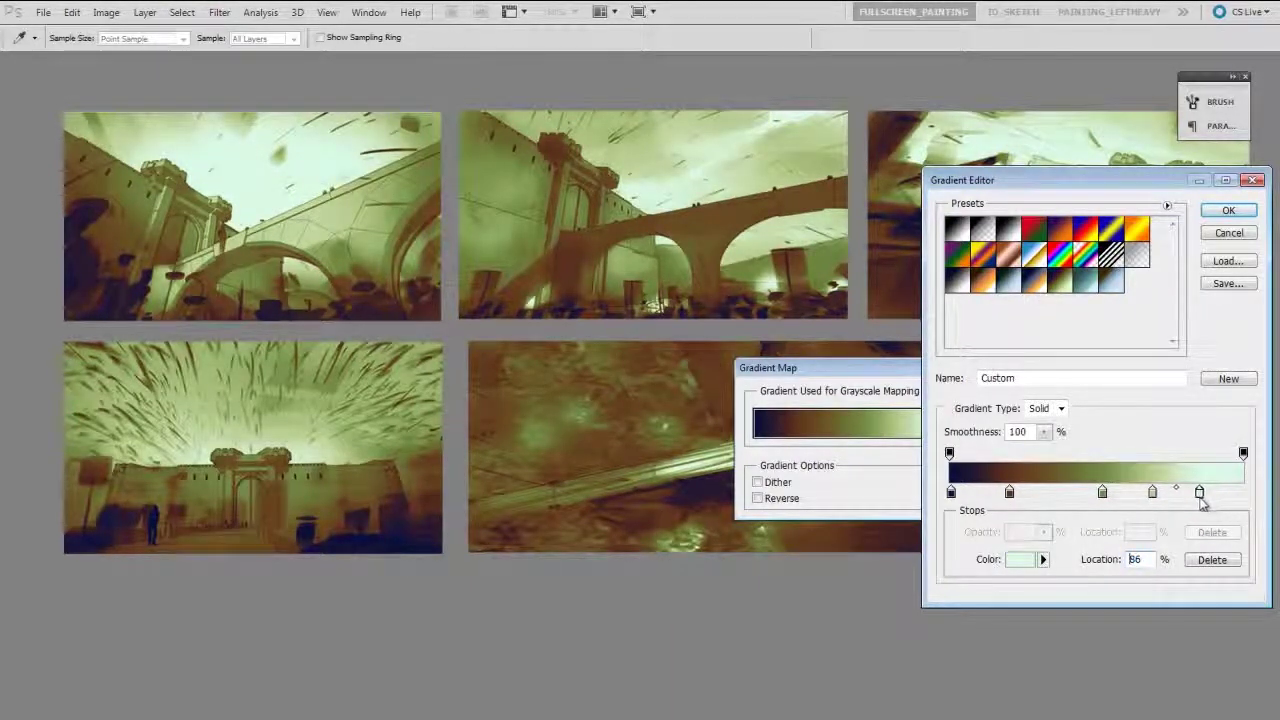
drag(1102, 491, 1217, 503)
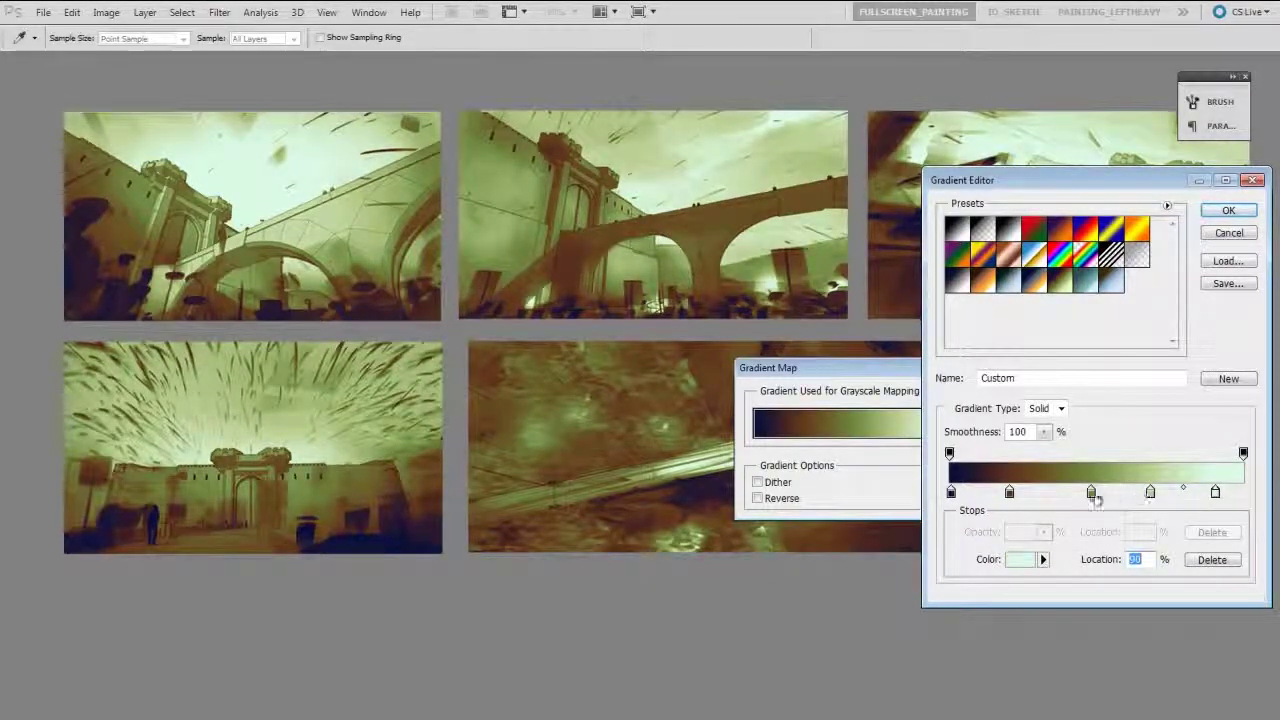
drag(1091, 491, 1085, 492)
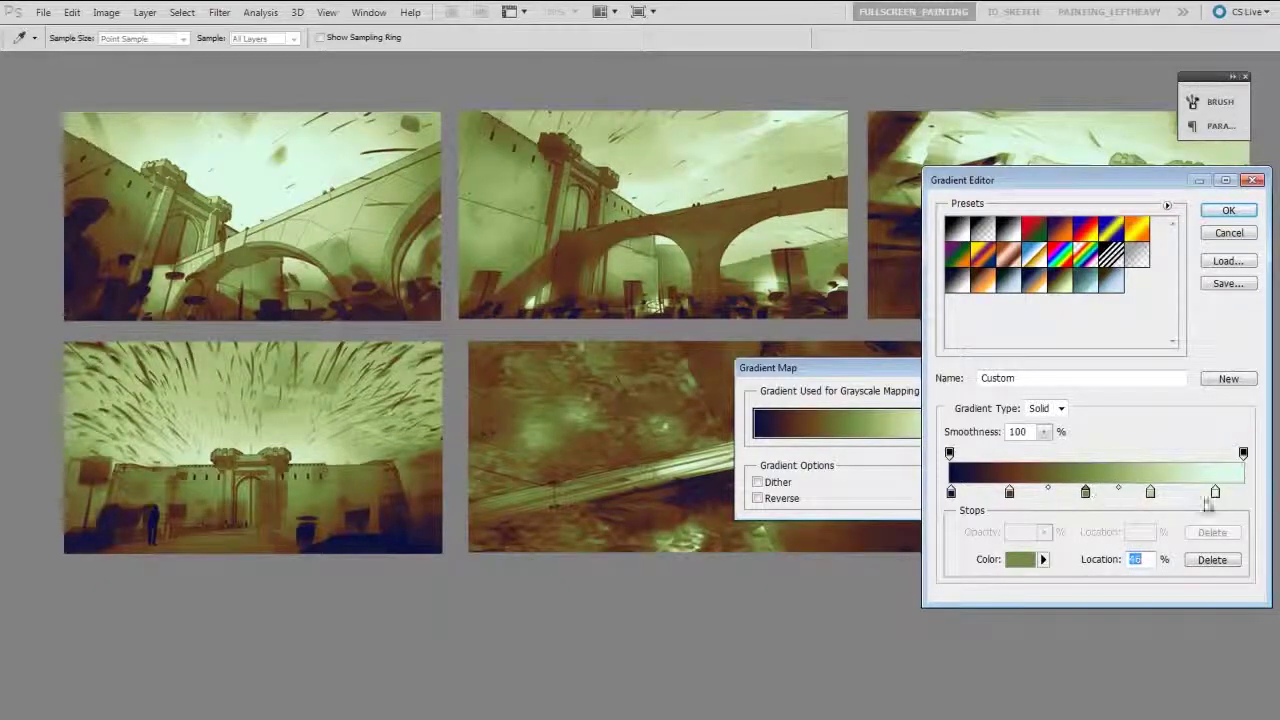
drag(1215, 492, 1147, 505)
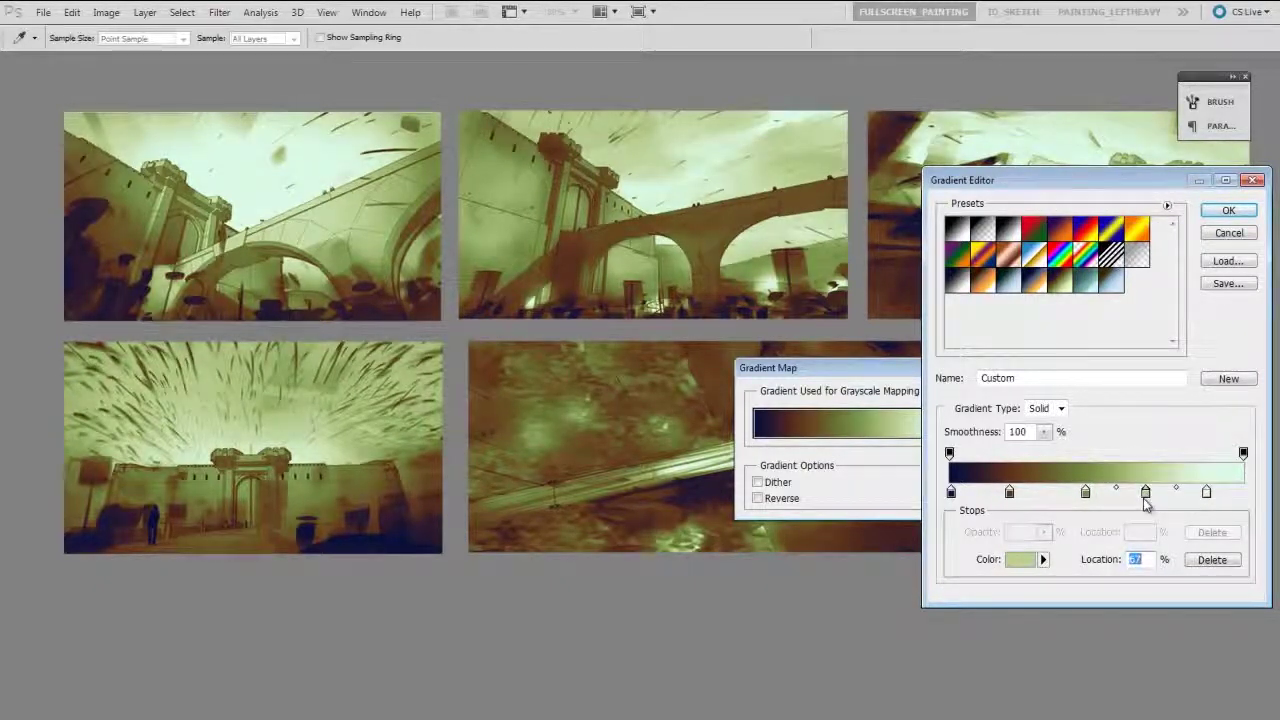
click(1088, 285)
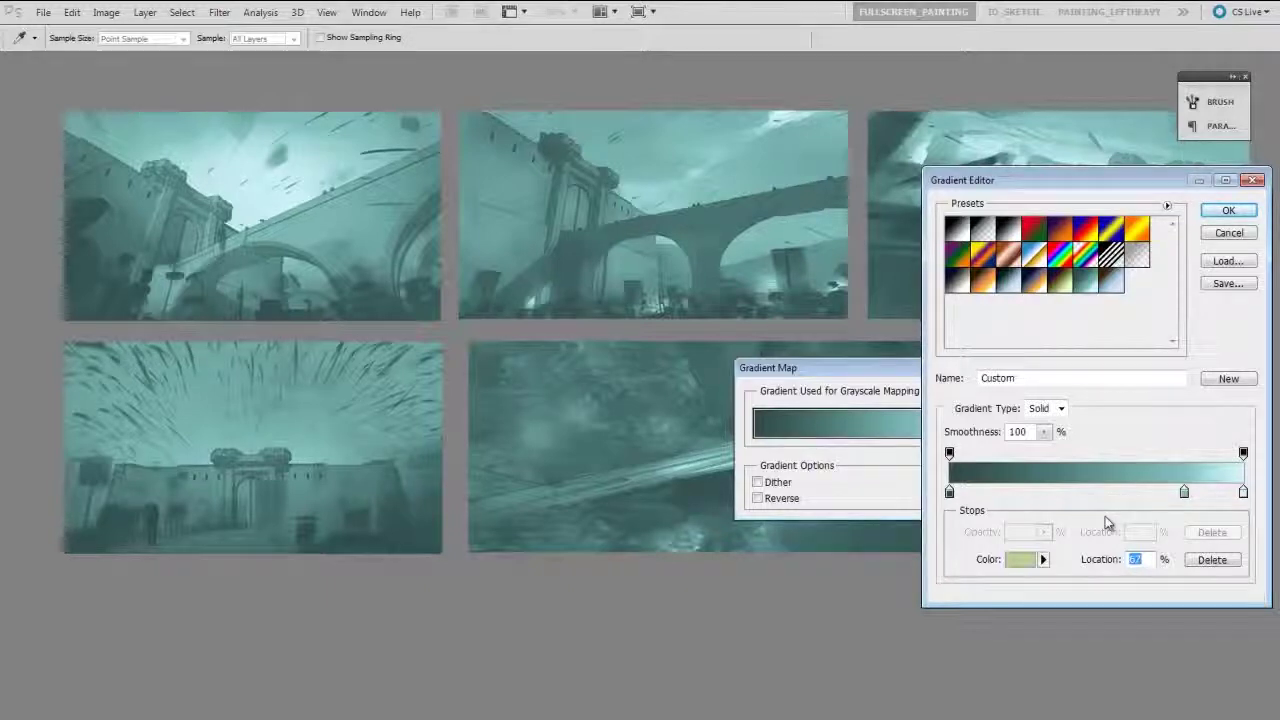
Check the darkest stop's colour in the picker, leaving it unchanged
click(949, 491)
click(1020, 560)
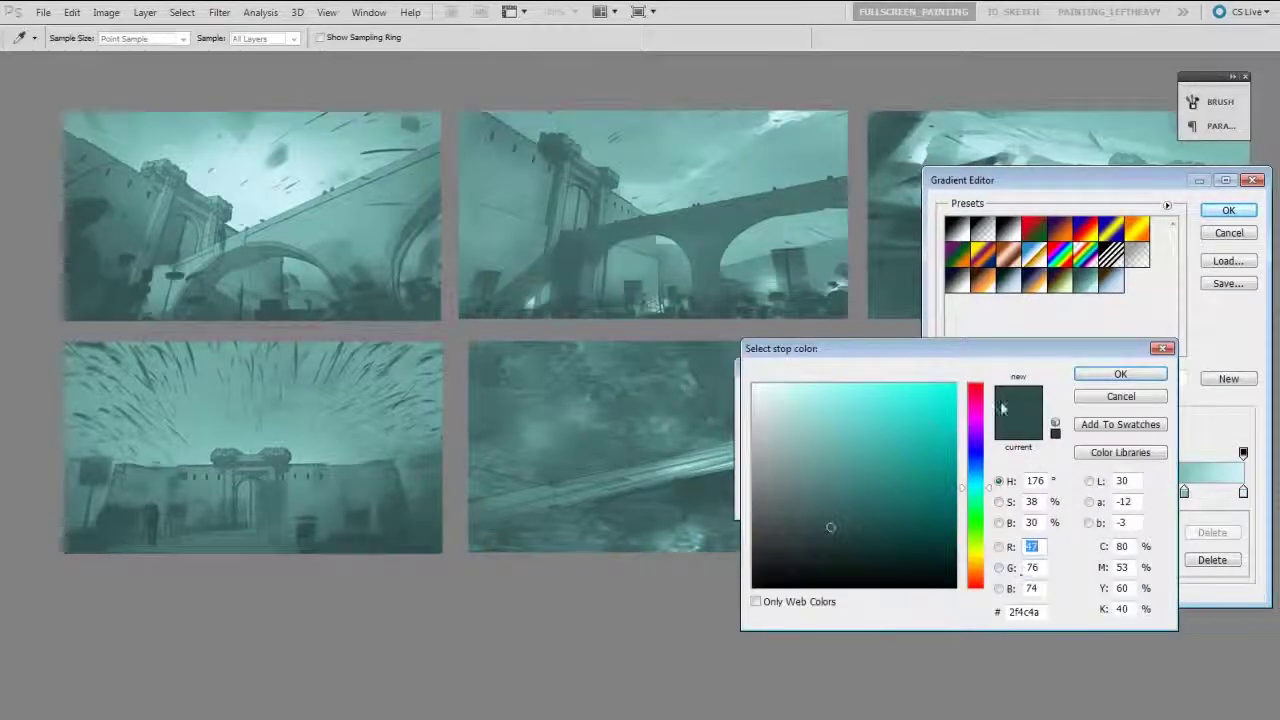
drag(1000, 344, 1028, 281)
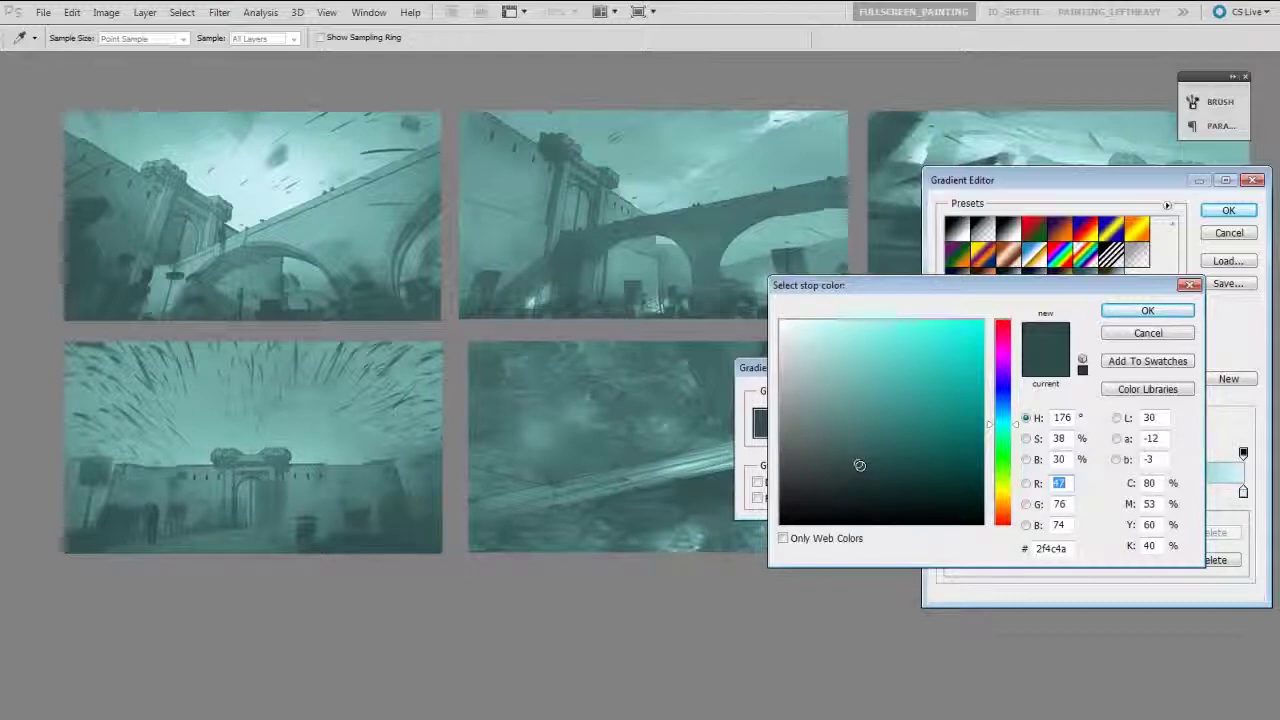
click(1182, 335)
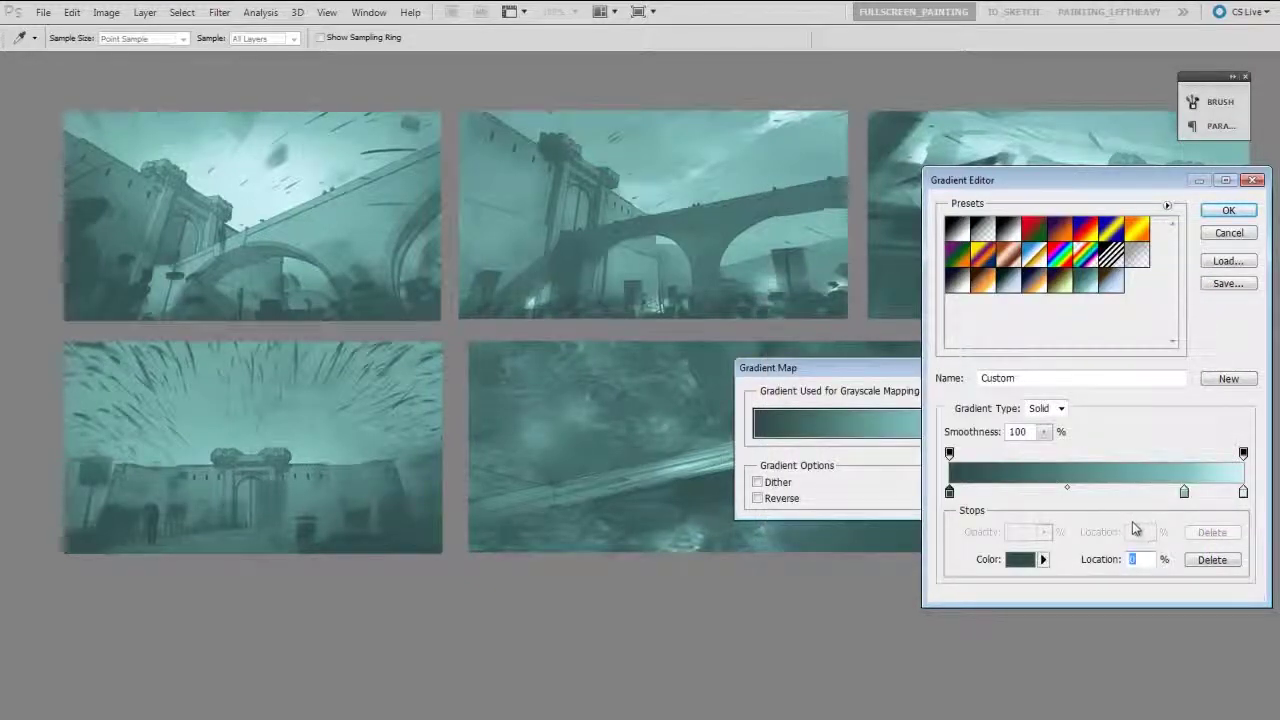
Make the lightest teal stop's colour slightly darker and more saturated
click(1243, 492)
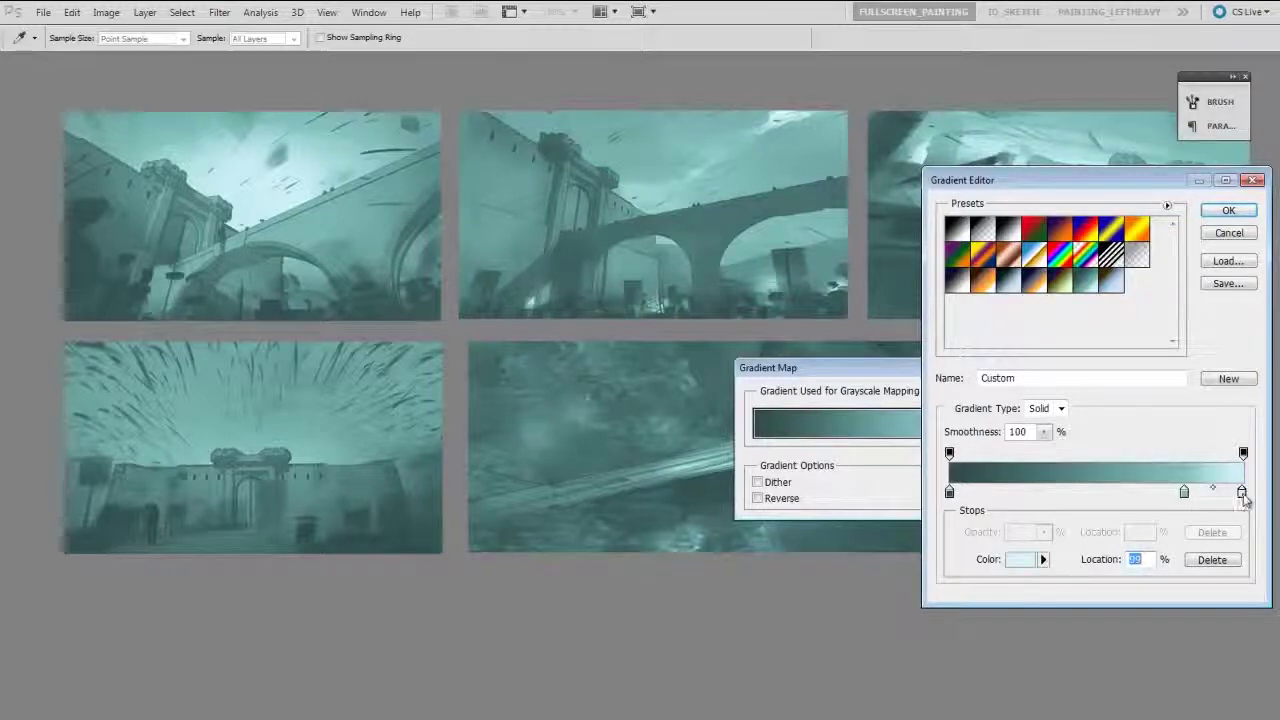
click(1020, 559)
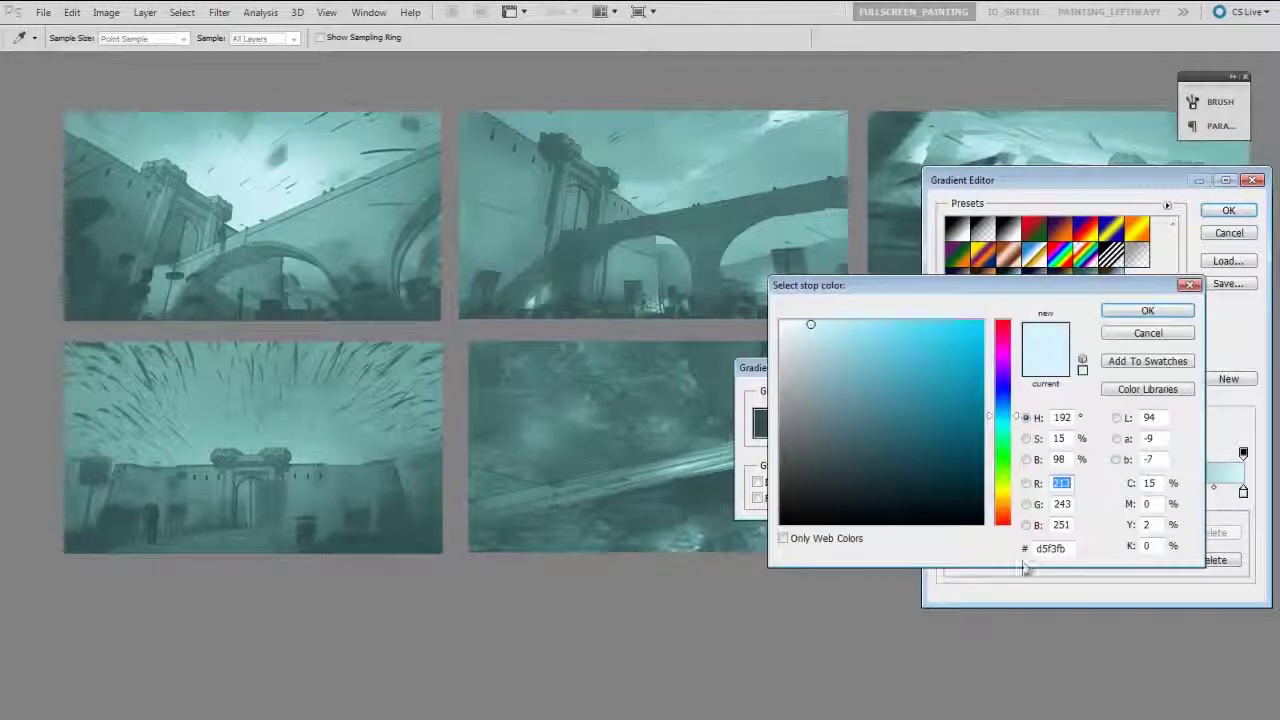
drag(977, 285, 989, 278)
drag(830, 316, 845, 340)
click(1163, 303)
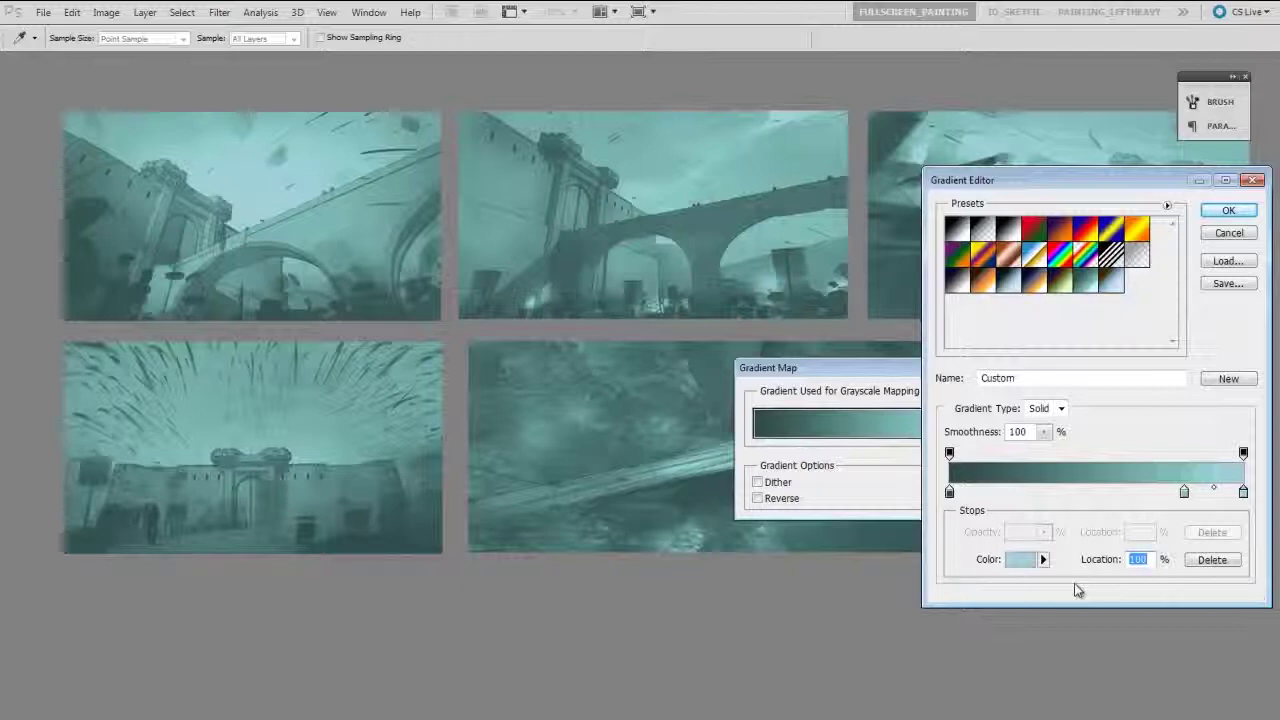
Compare black-to-blue, navy-to-orange, olive and teal presets, then apply the dark-brown-to-orange gradient map
click(1013, 285)
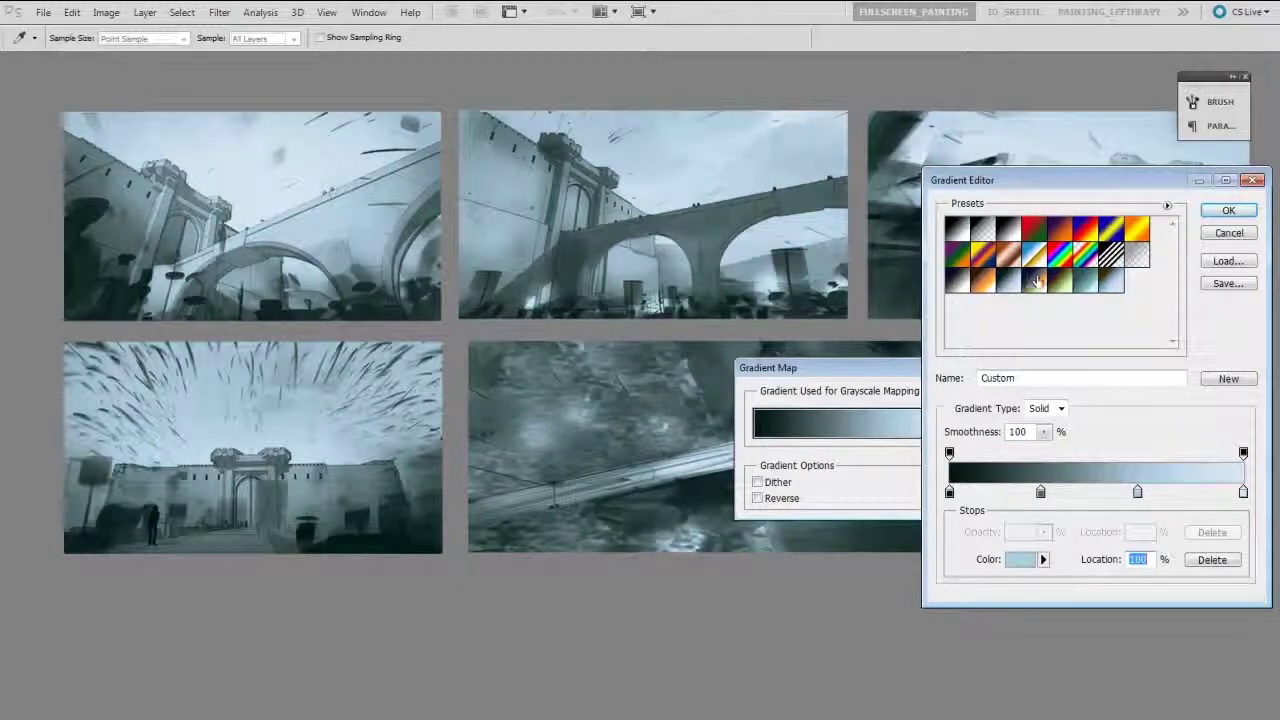
click(1038, 284)
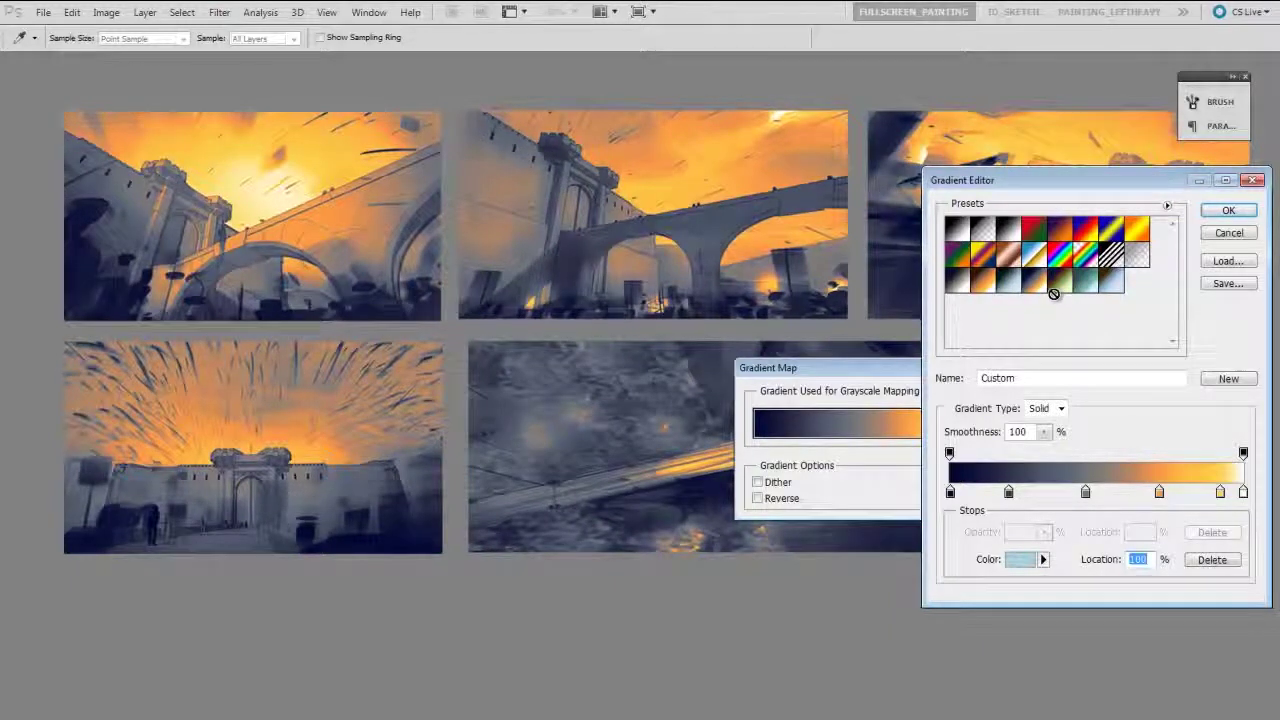
click(1060, 287)
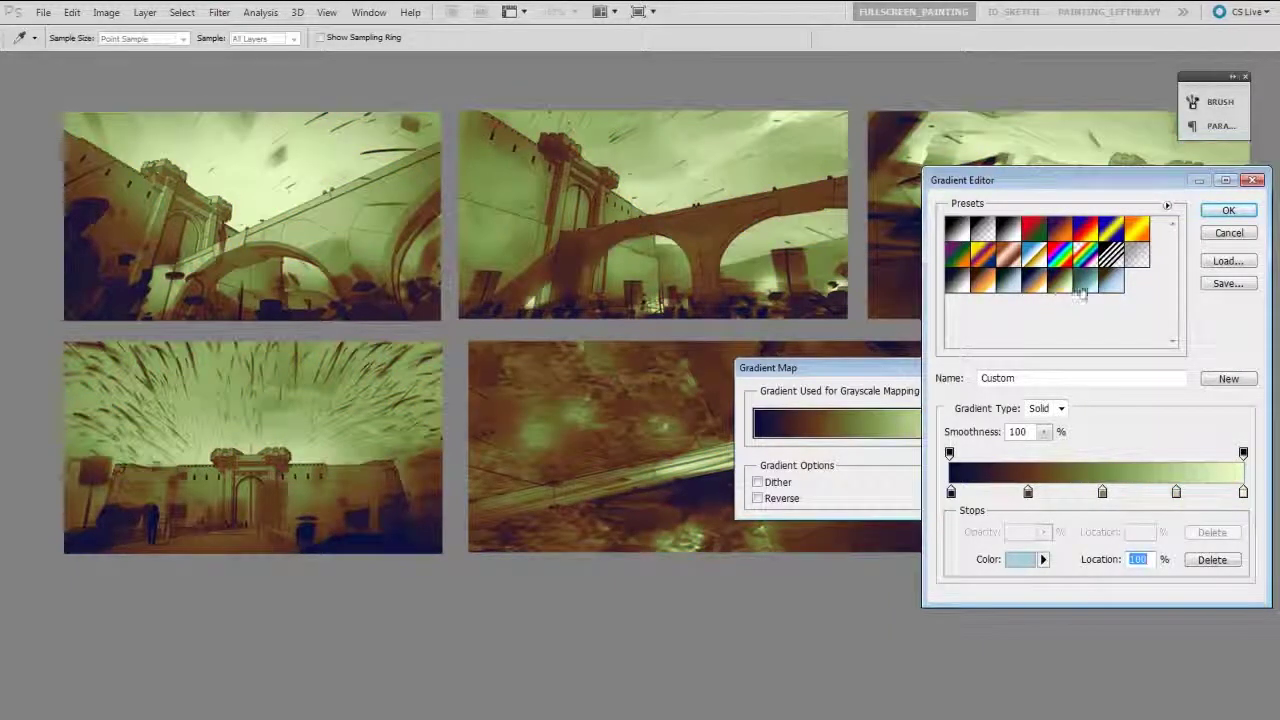
click(1082, 288)
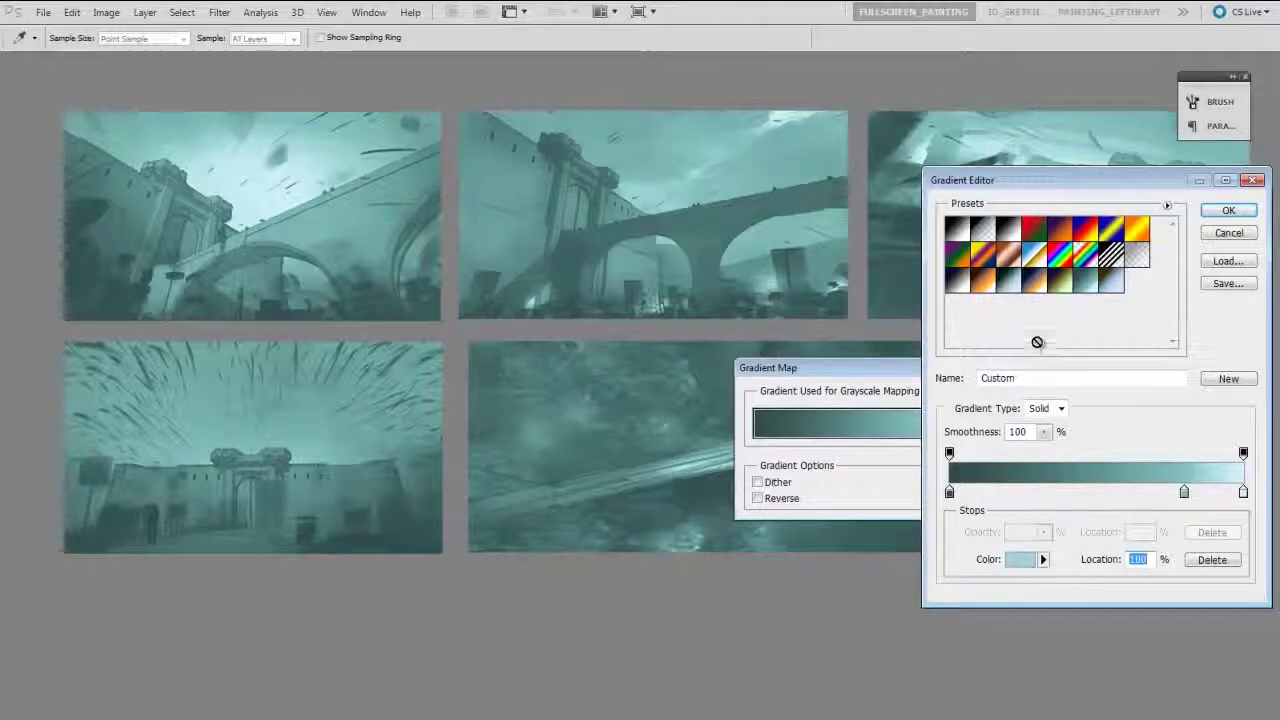
click(983, 284)
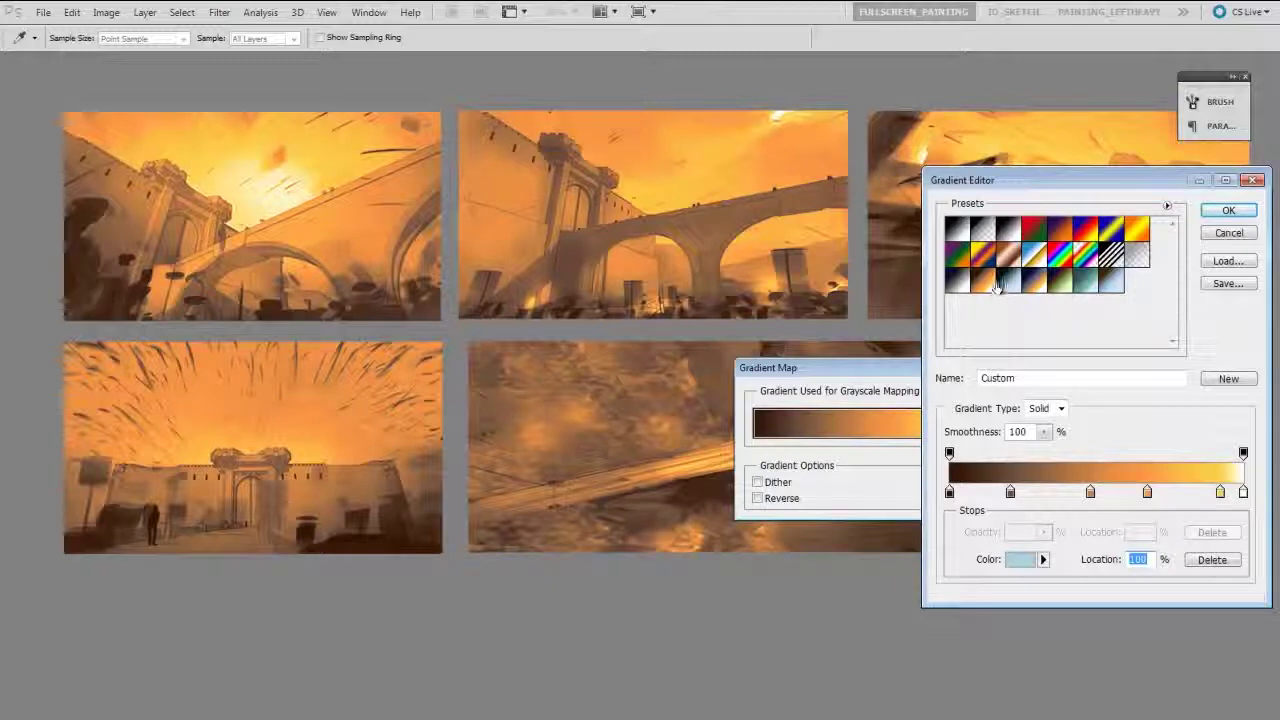
click(1228, 210)
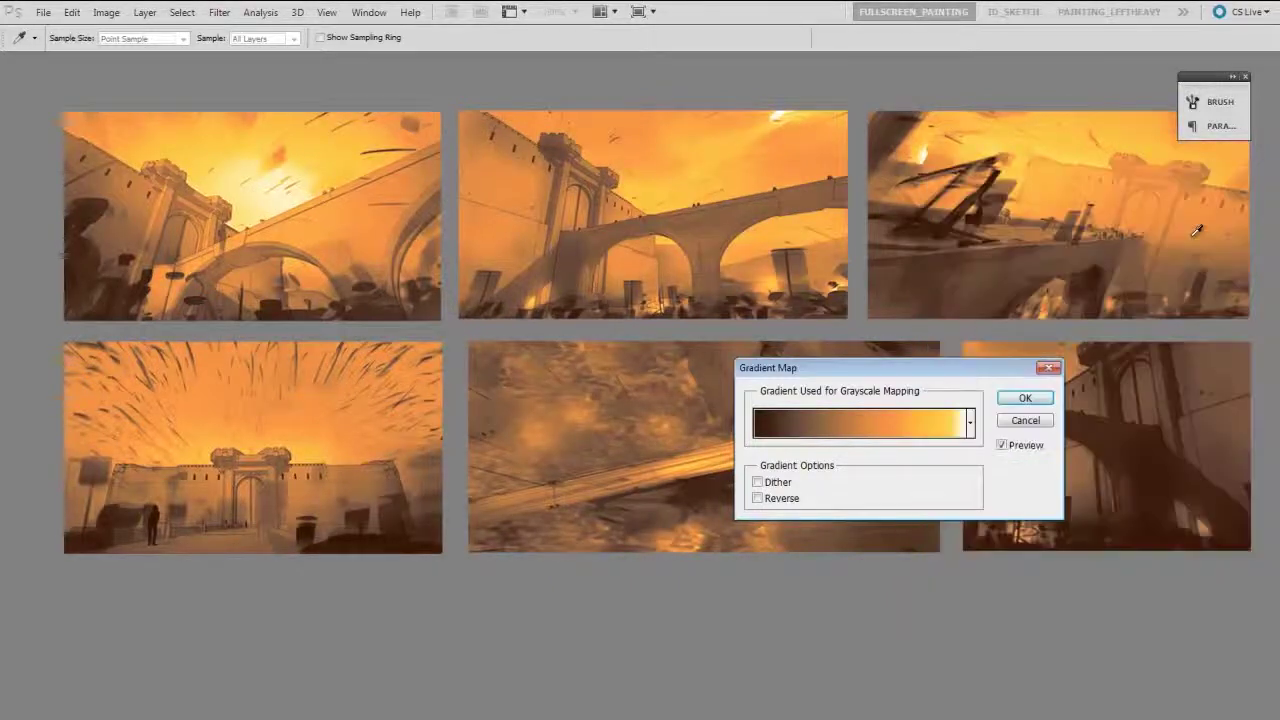
click(1030, 401)
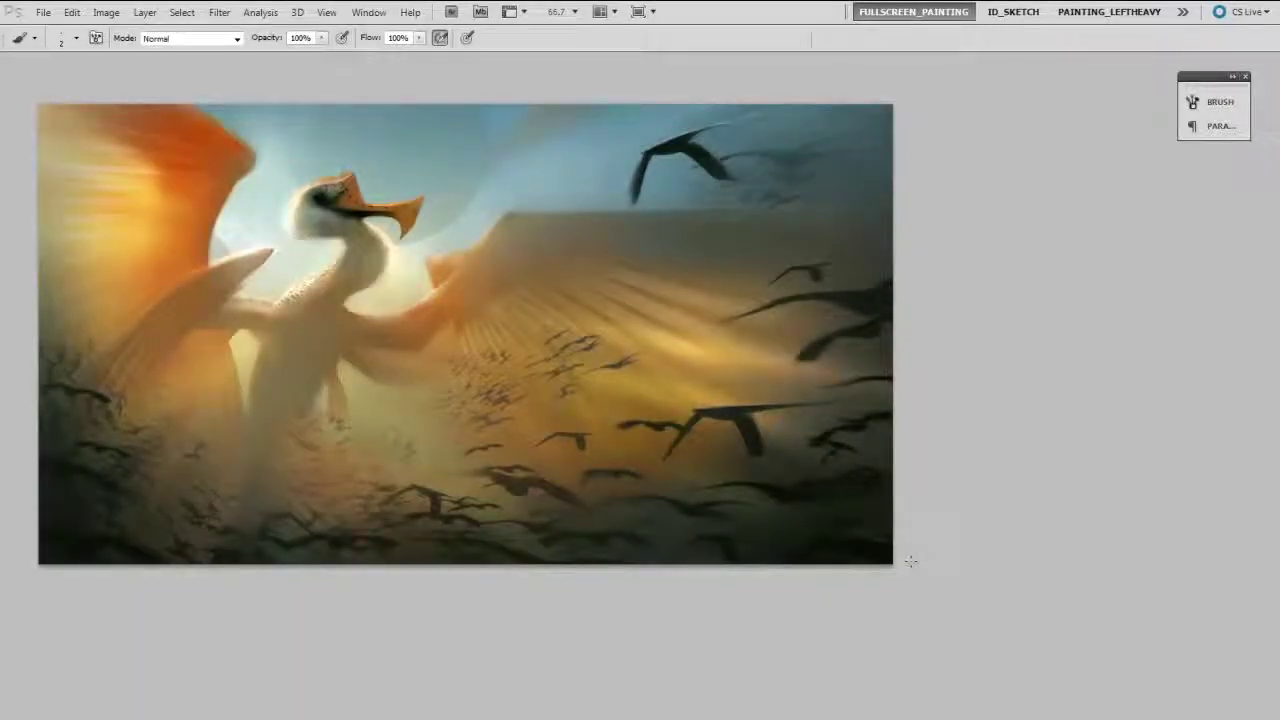
Add a Gradient Map adjustment to the bird painting and open its Gradient Editor, moving both dialogs clear
click(107, 13)
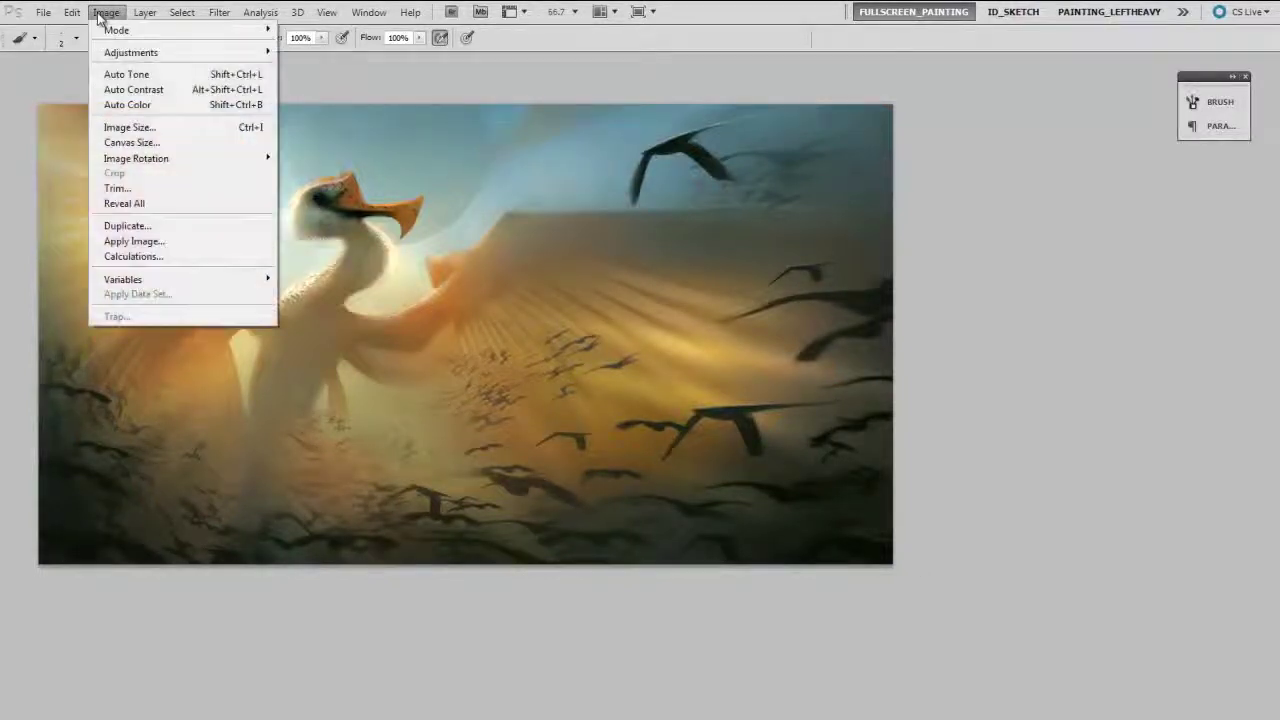
mouse_move(229, 50)
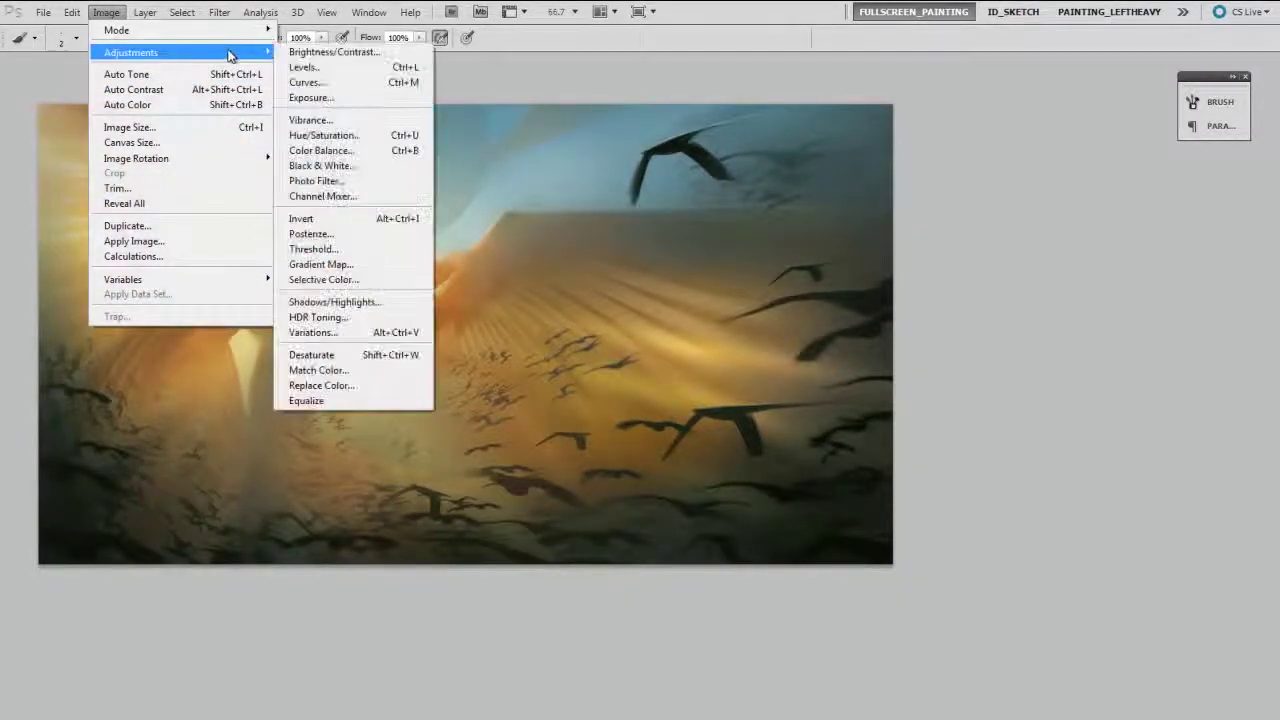
click(384, 266)
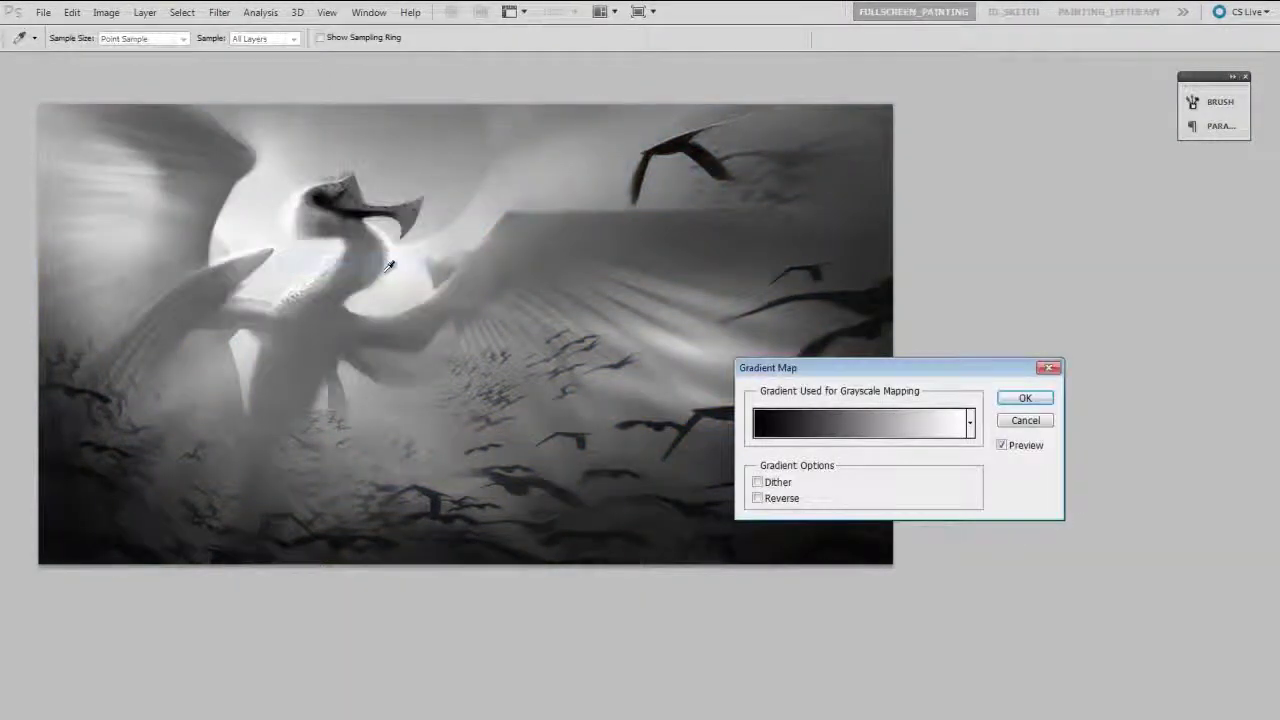
mouse_move(905, 372)
mouse_down()
mouse_move(992, 406)
mouse_move(1031, 454)
mouse_move(1018, 468)
mouse_up()
click(1000, 528)
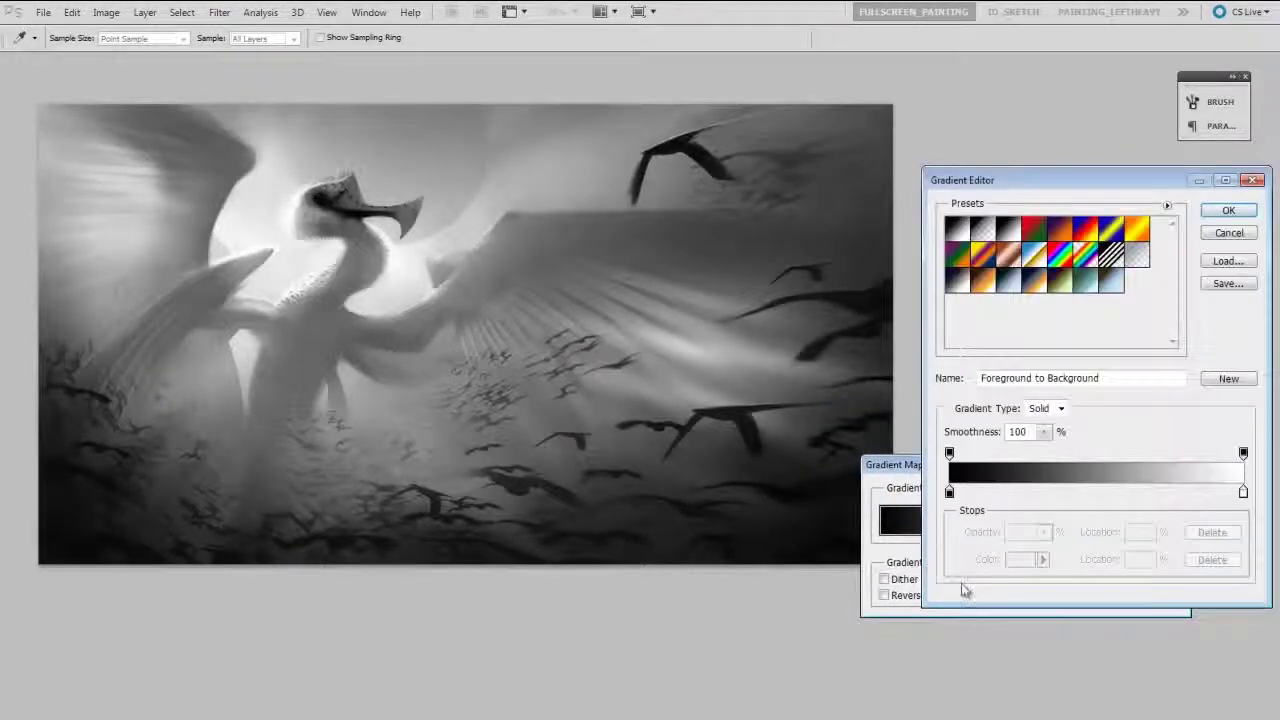
drag(1086, 182, 1027, 85)
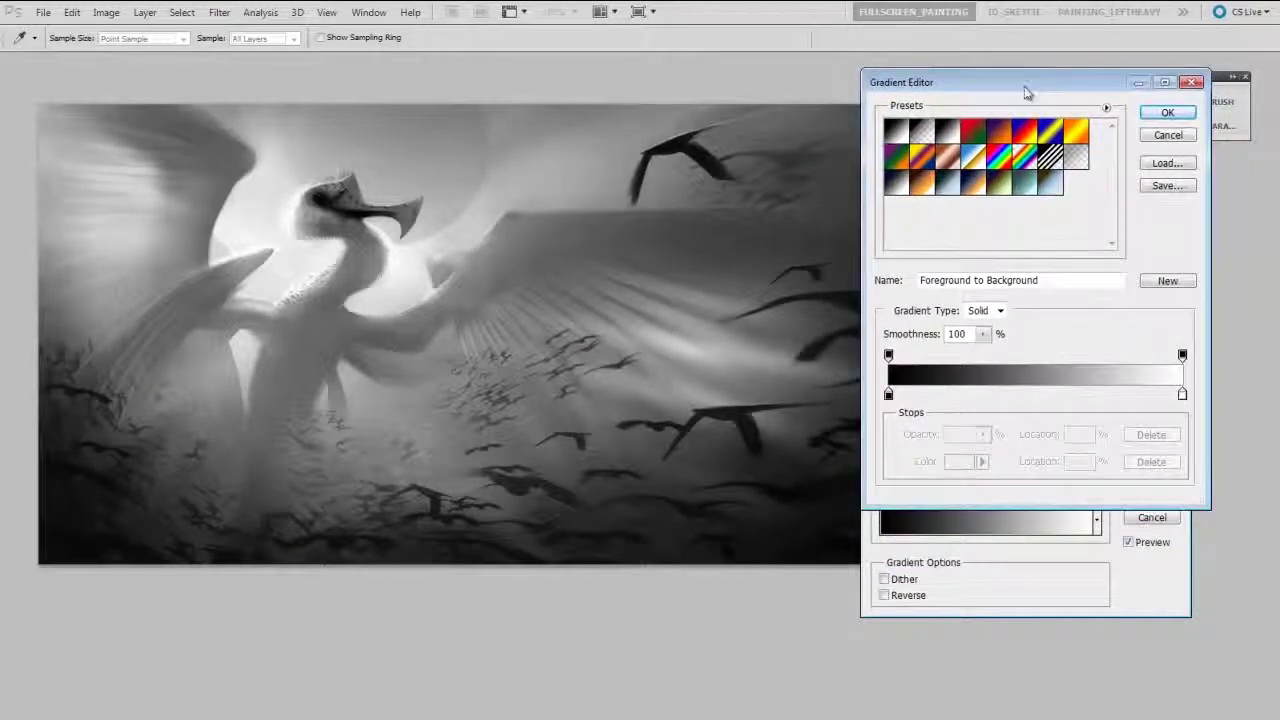
Try light-blue, blue-orange-yellow and teal presets, then apply the dark-brown-to-orange gradient to the painting
click(944, 189)
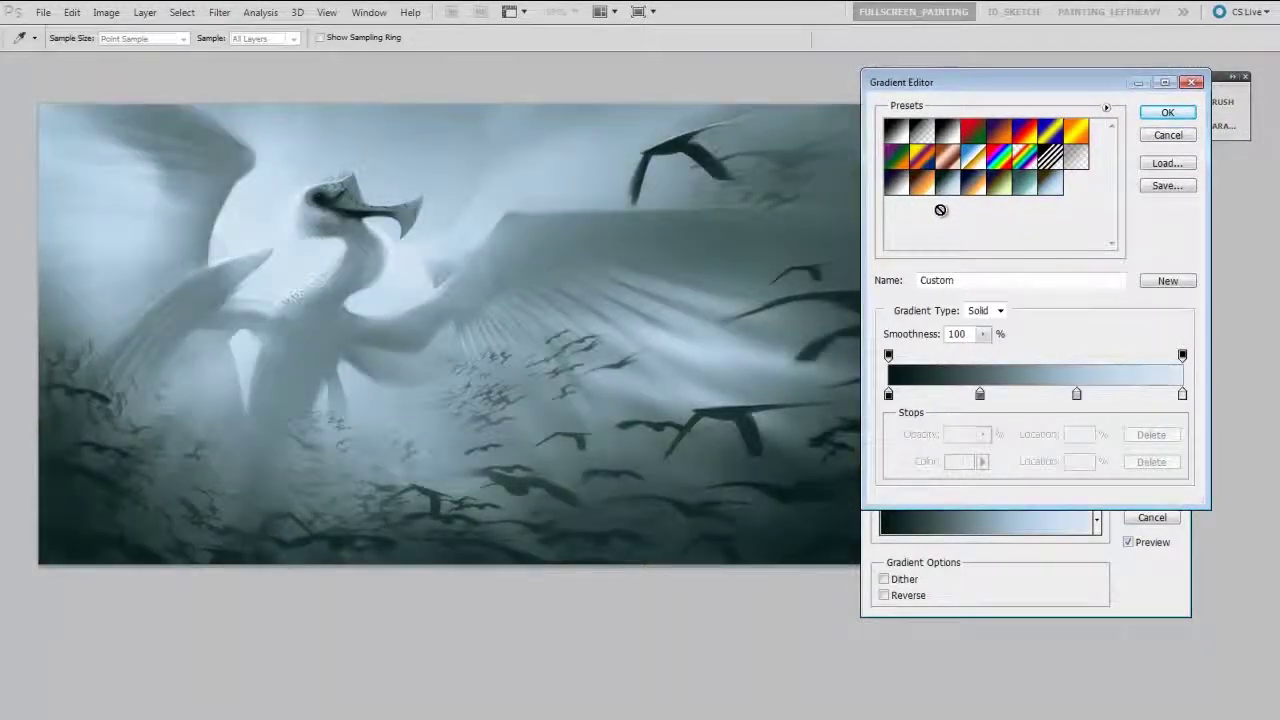
click(972, 190)
drag(972, 193, 930, 252)
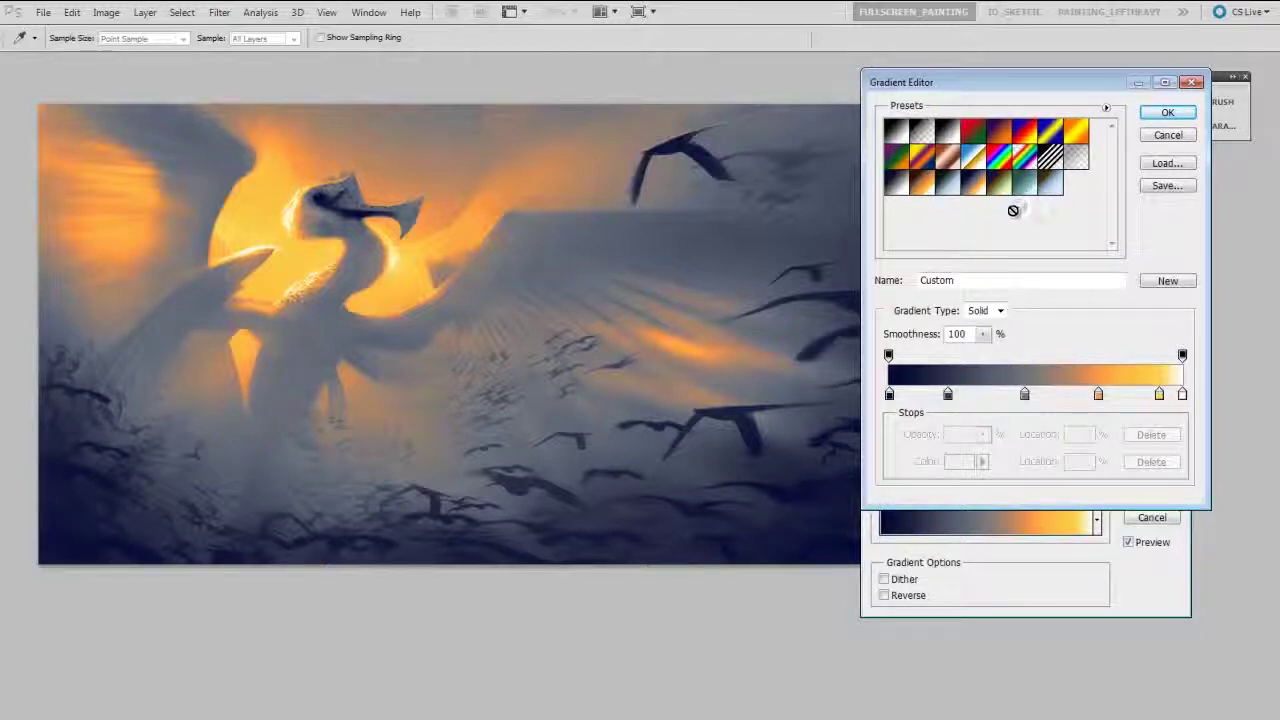
click(1049, 190)
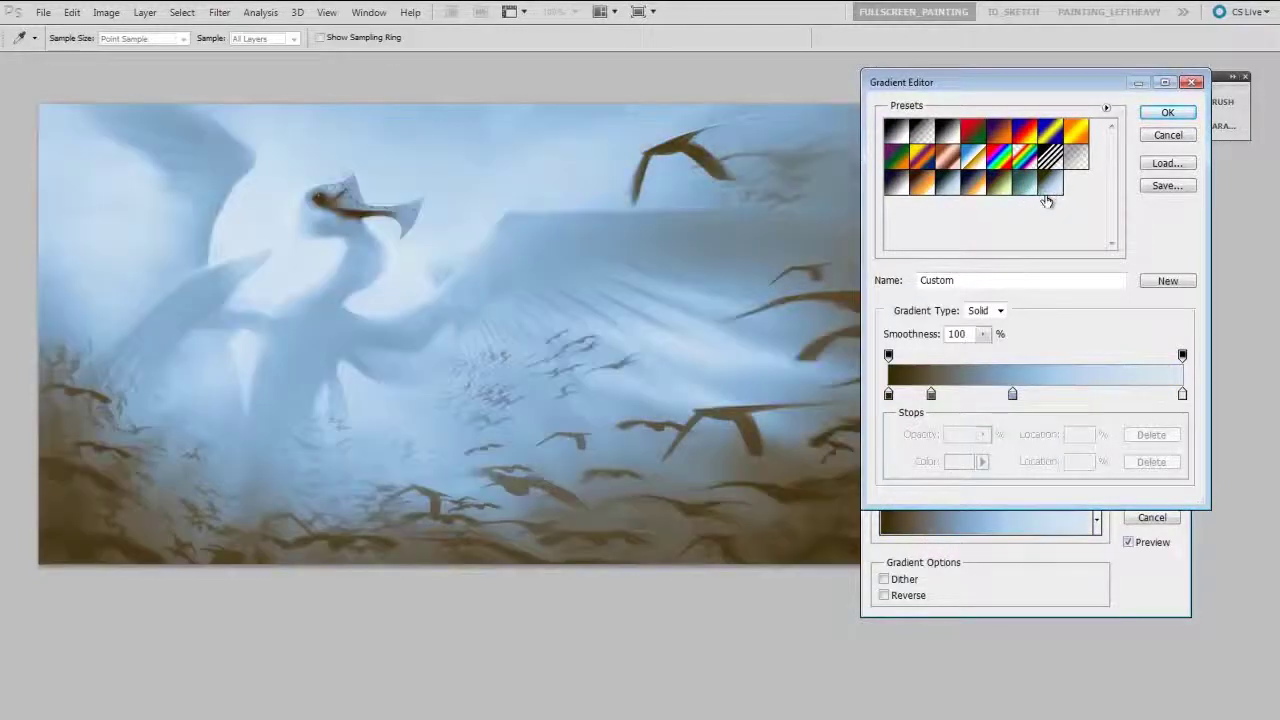
click(1024, 190)
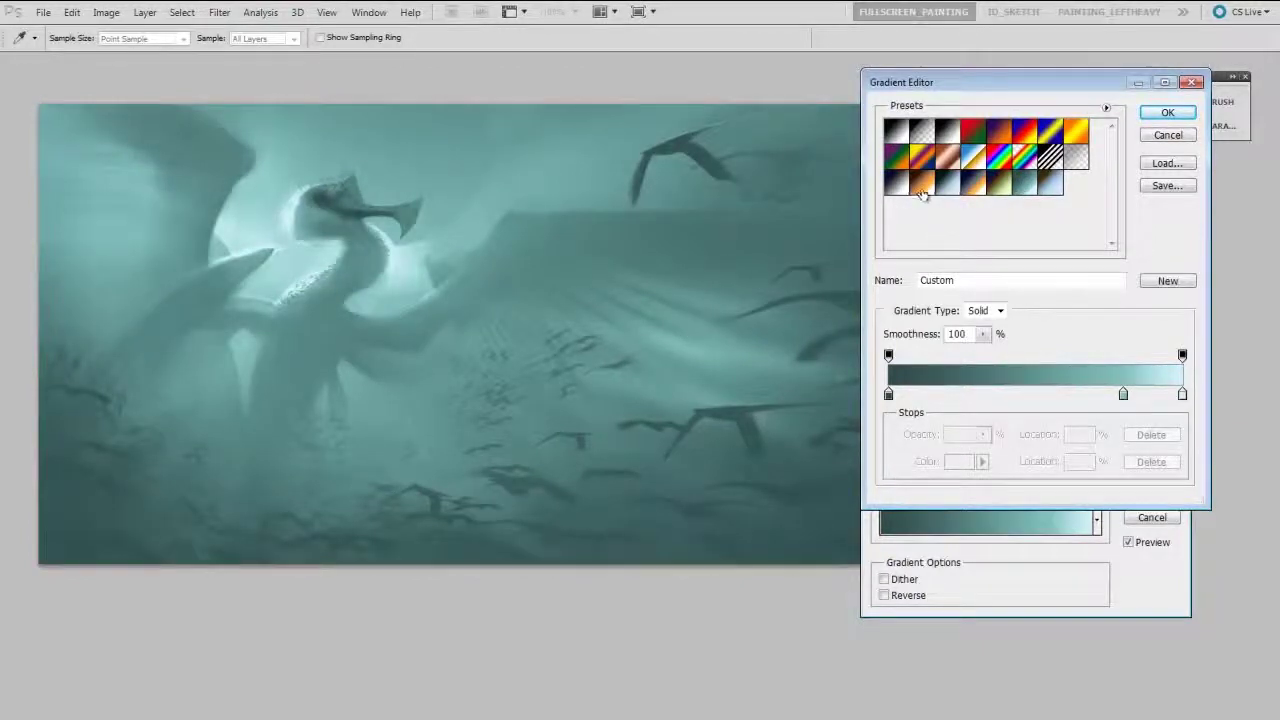
click(920, 191)
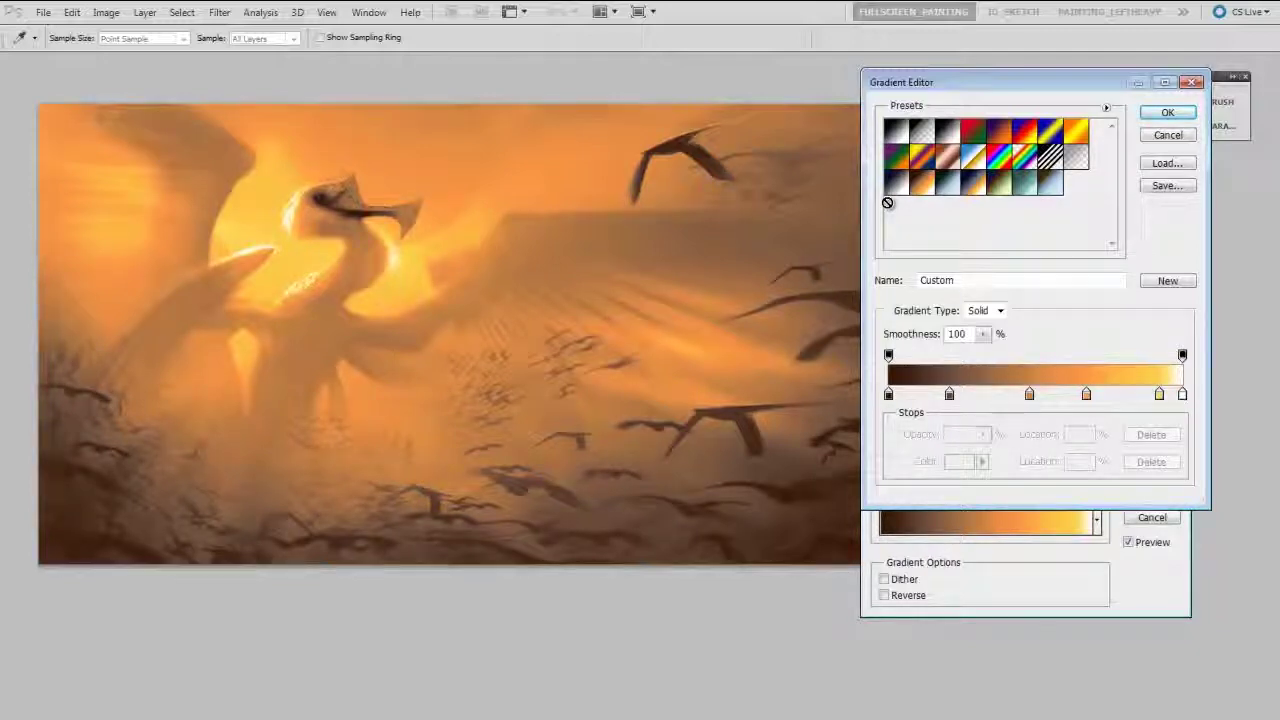
click(1167, 112)
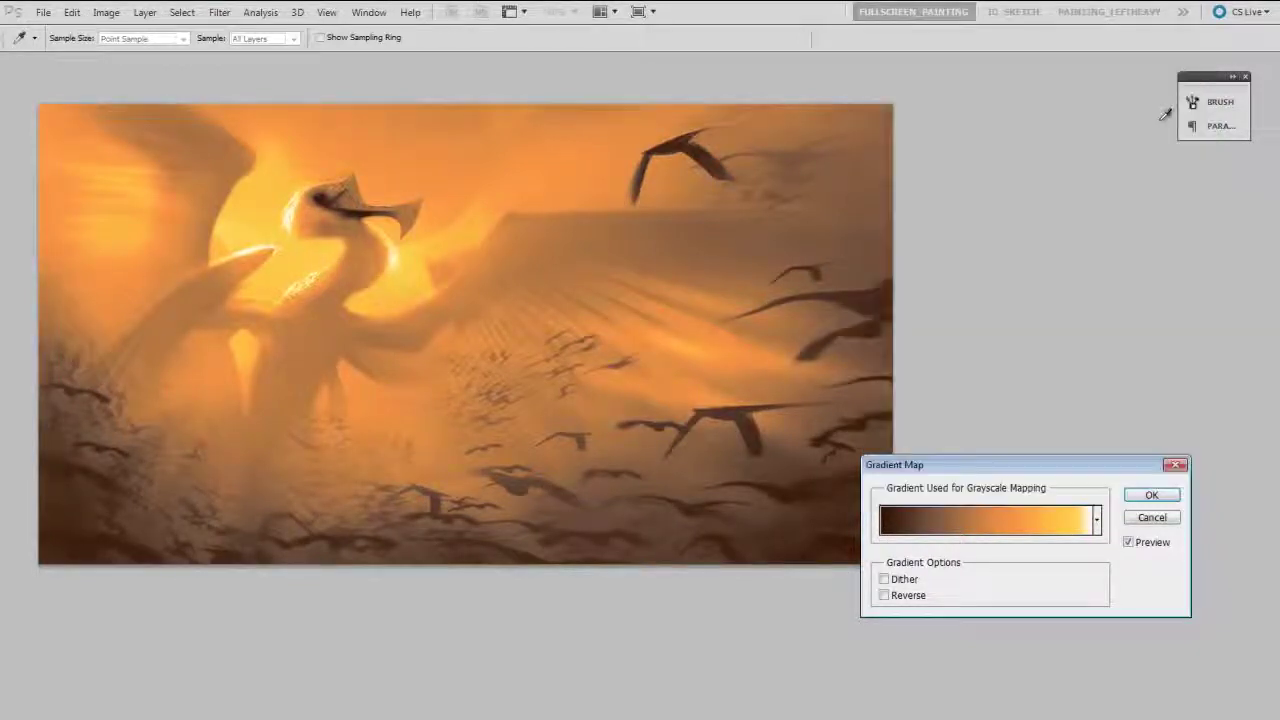
click(1152, 494)
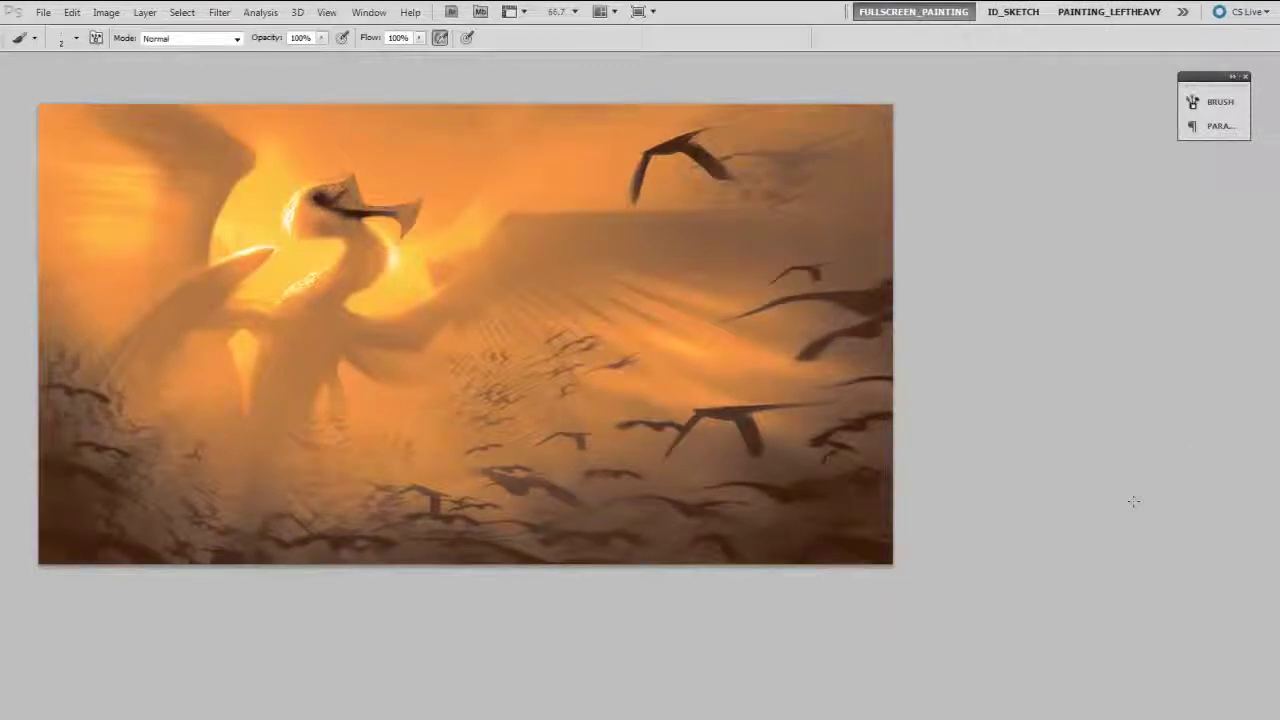